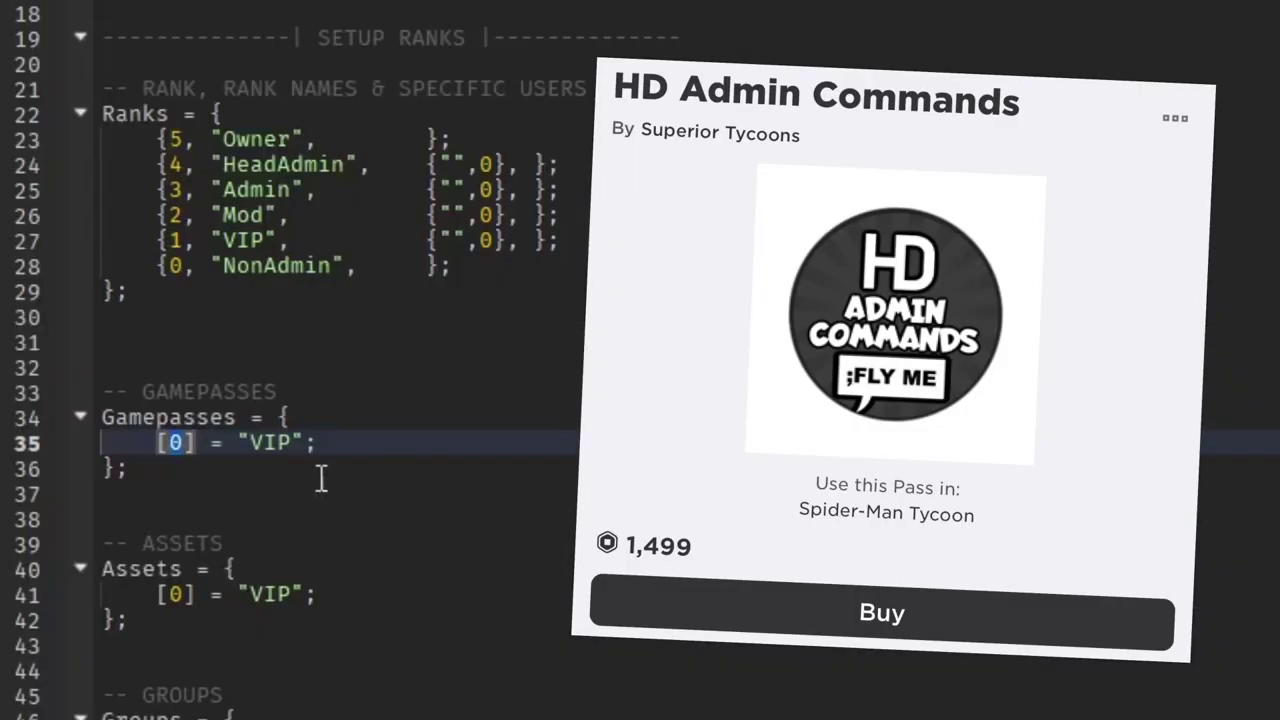
- Accept the Toolbox script warning to insert HD Admin, then move its board below the baseplate
type("244865236")
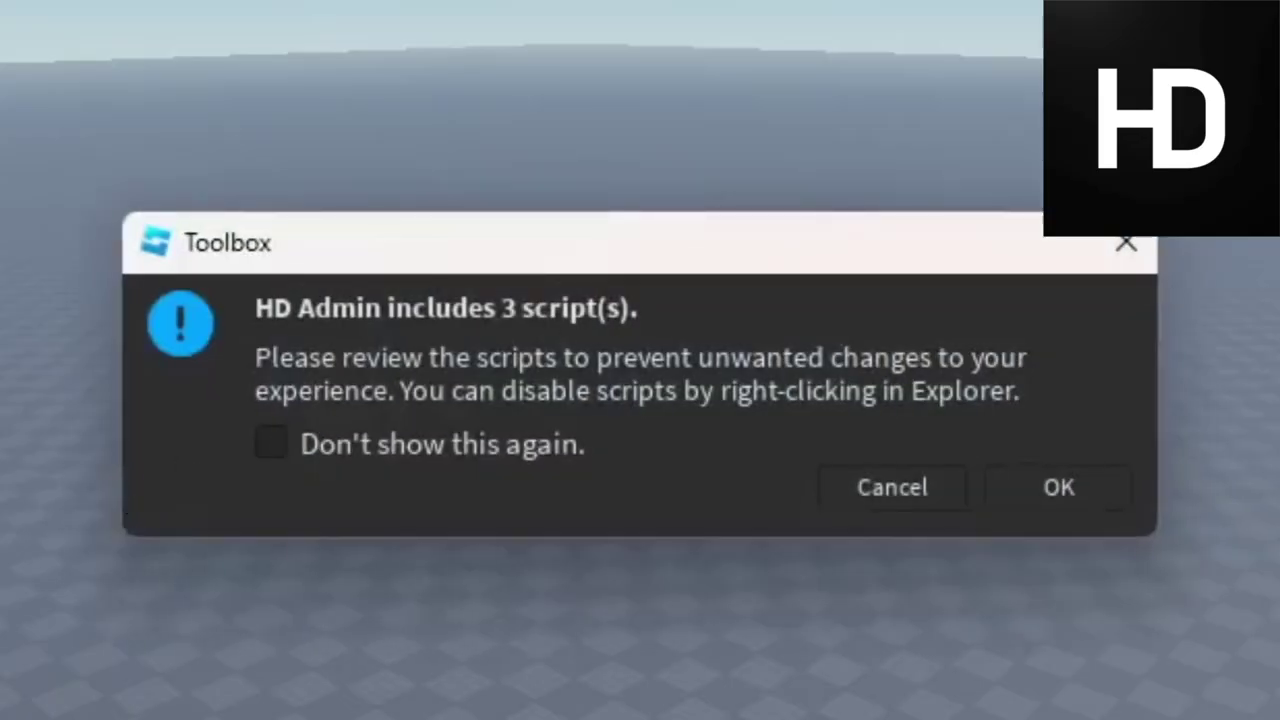
left_click(1063, 487)
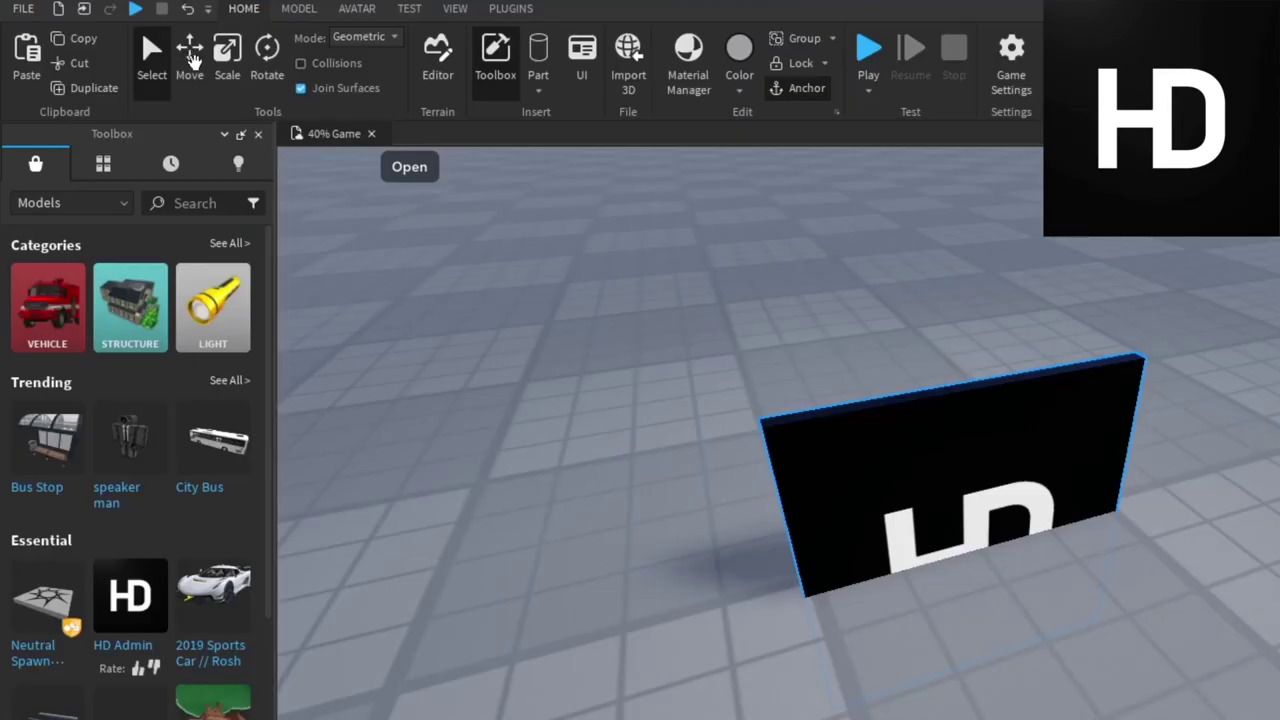
left_click(189, 60)
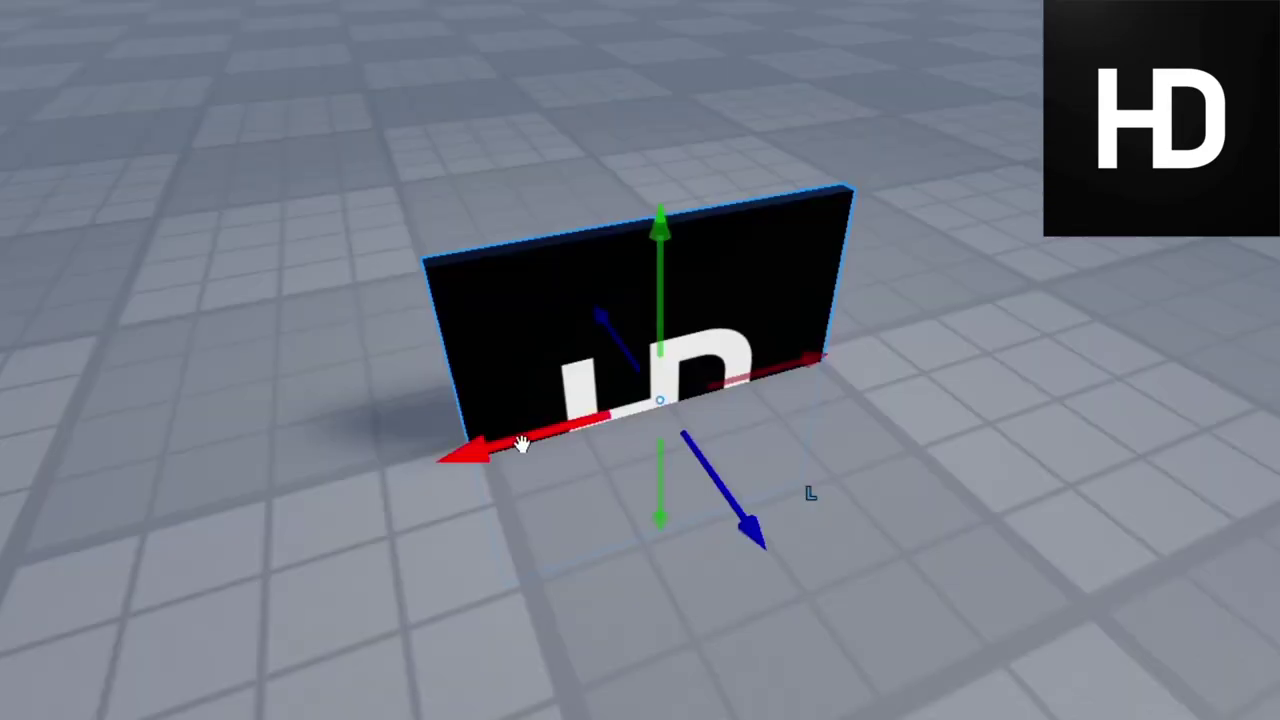
left_click_drag(655, 468, 686, 614)
scroll(800, 306, "down", 5)
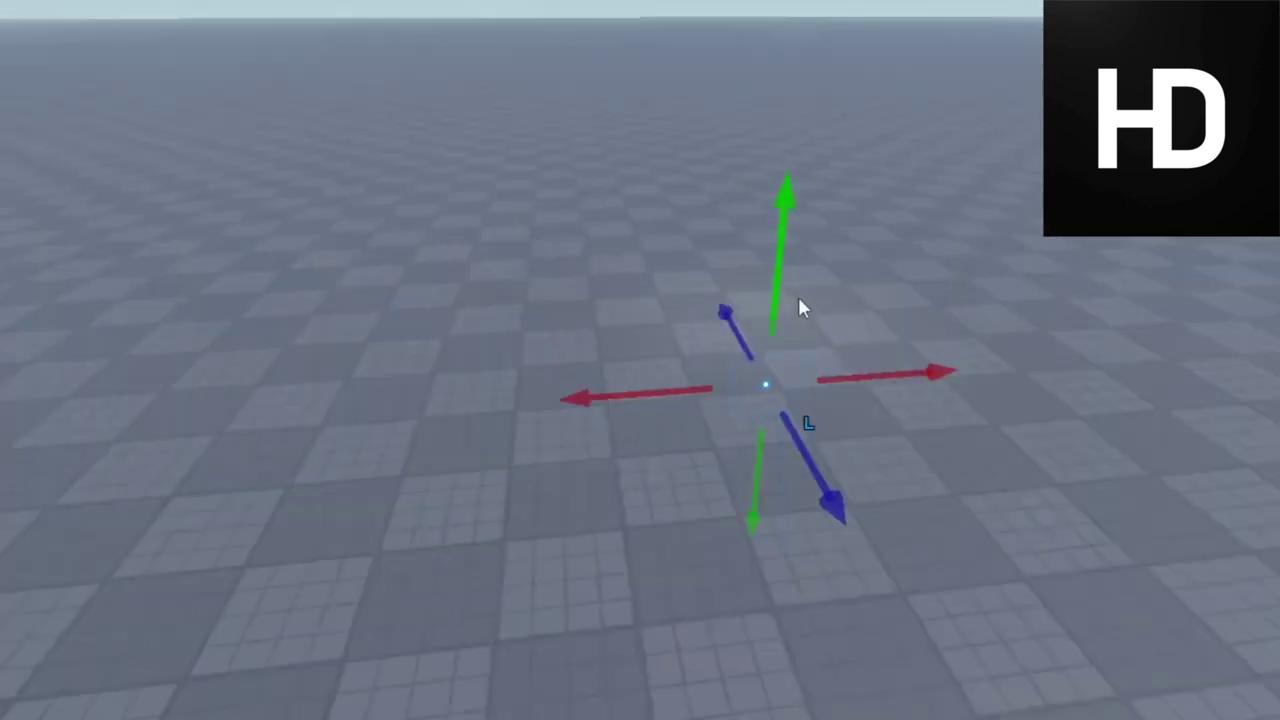
left_click(852, 210)
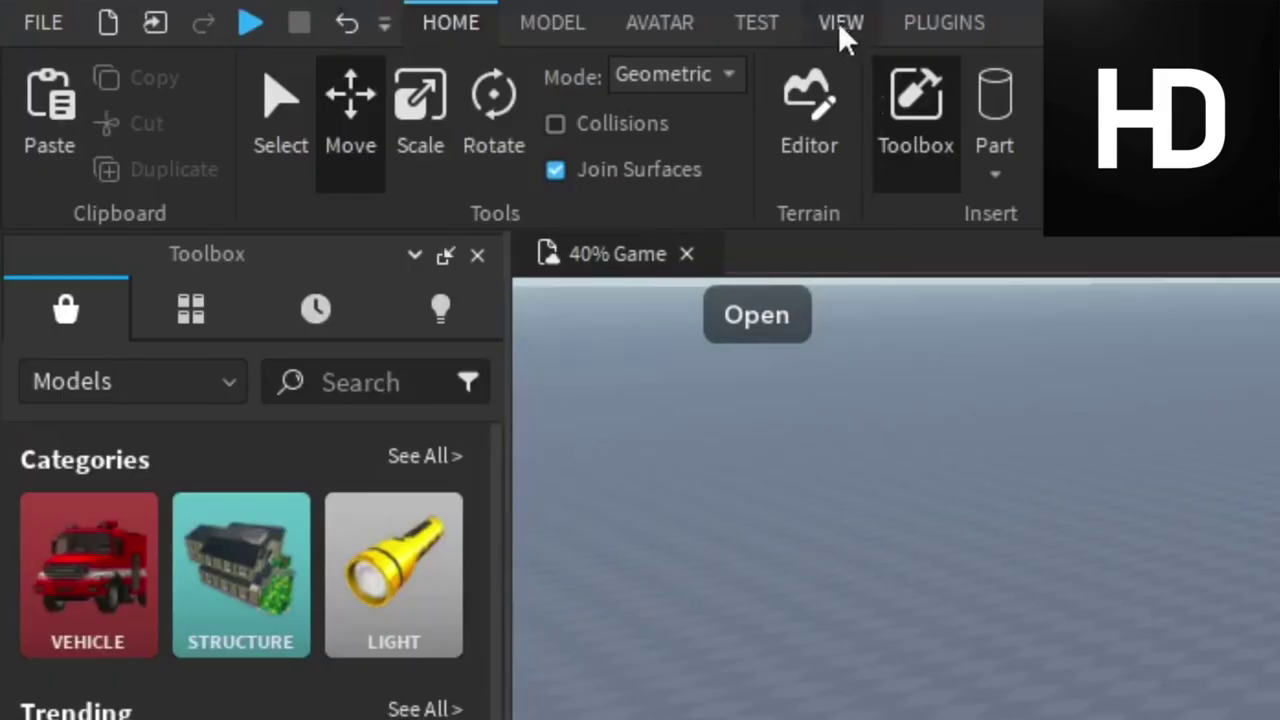
- Show Explorer, expand HD Admin's Settings and open the Settings script in the editor
left_click(816, 27)
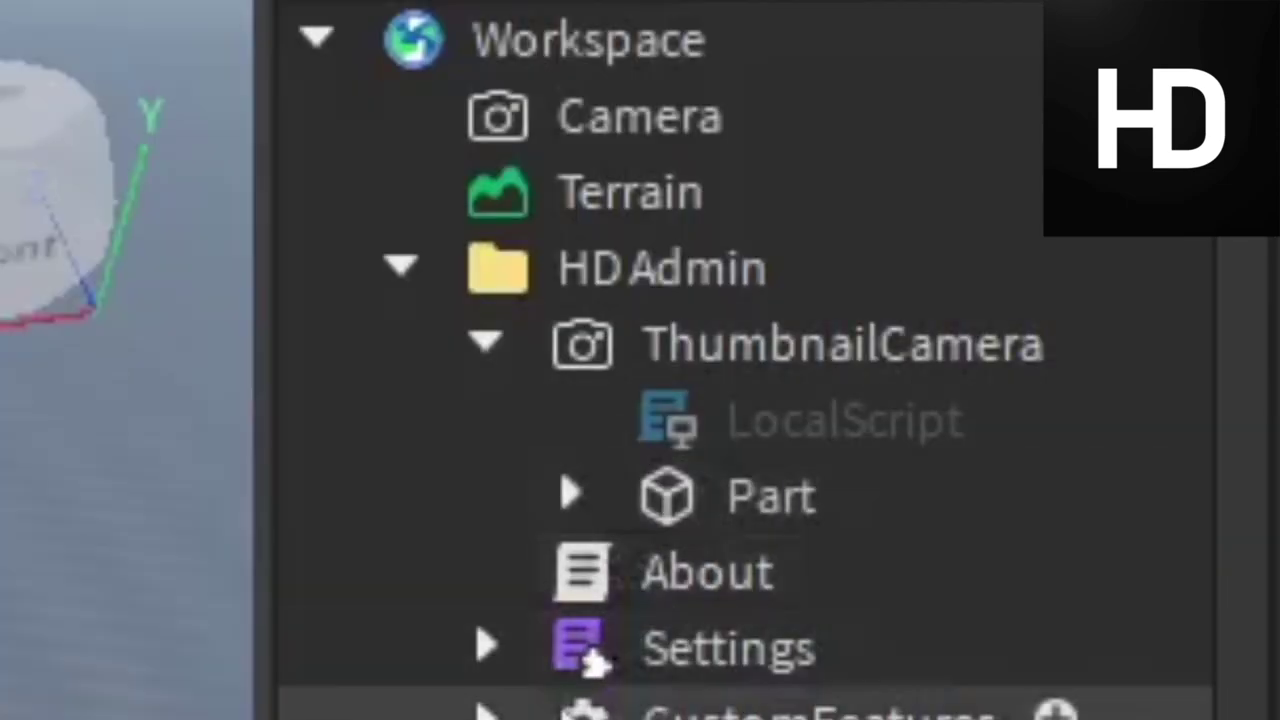
left_click(878, 428)
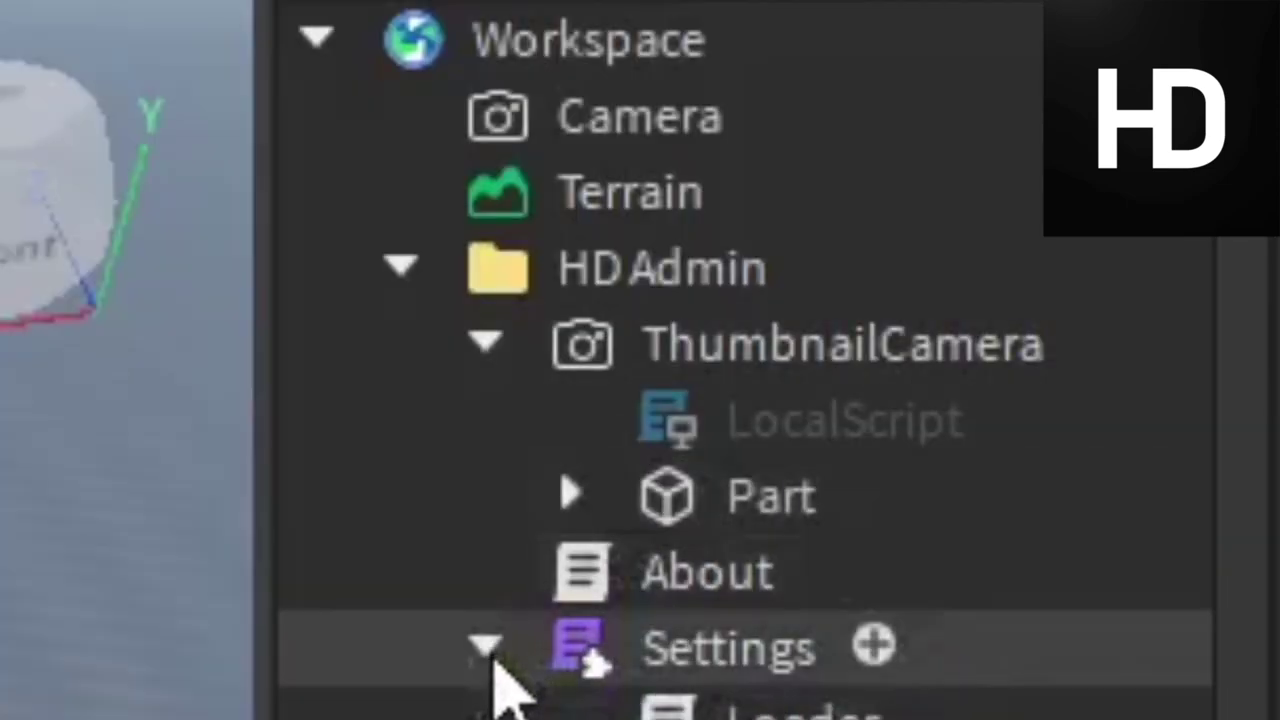
left_click(598, 666)
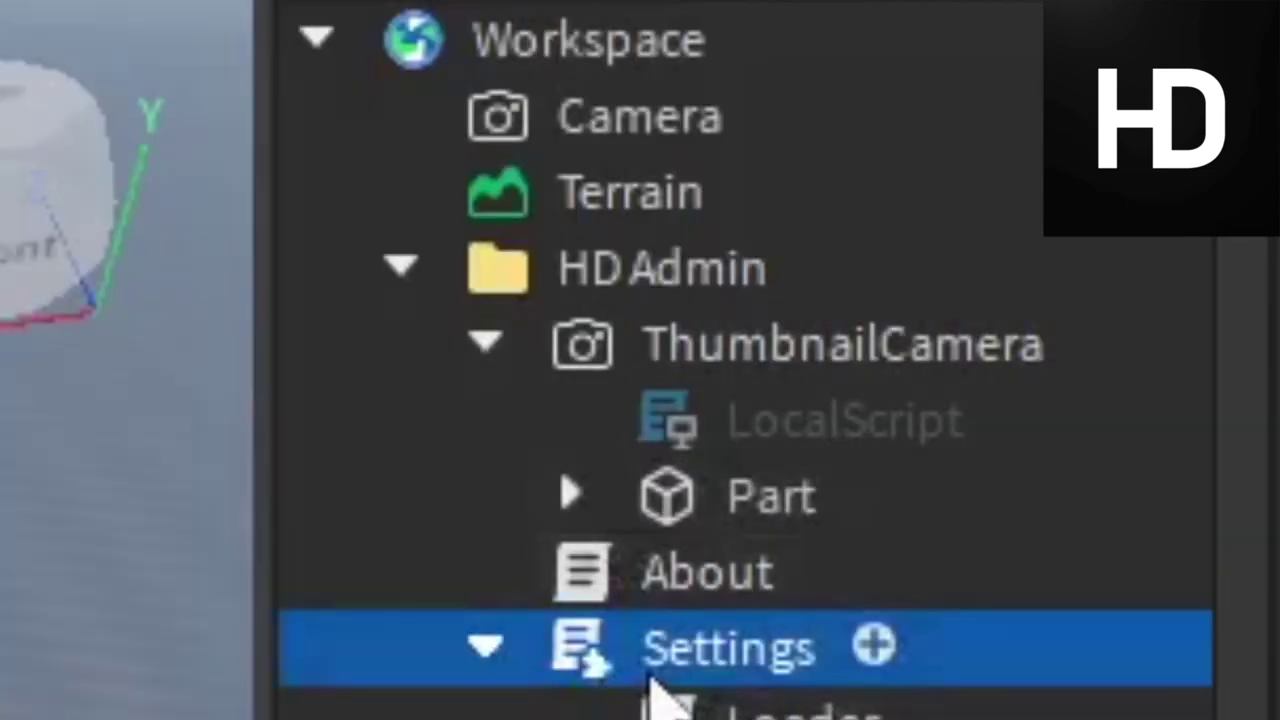
double_click(592, 655)
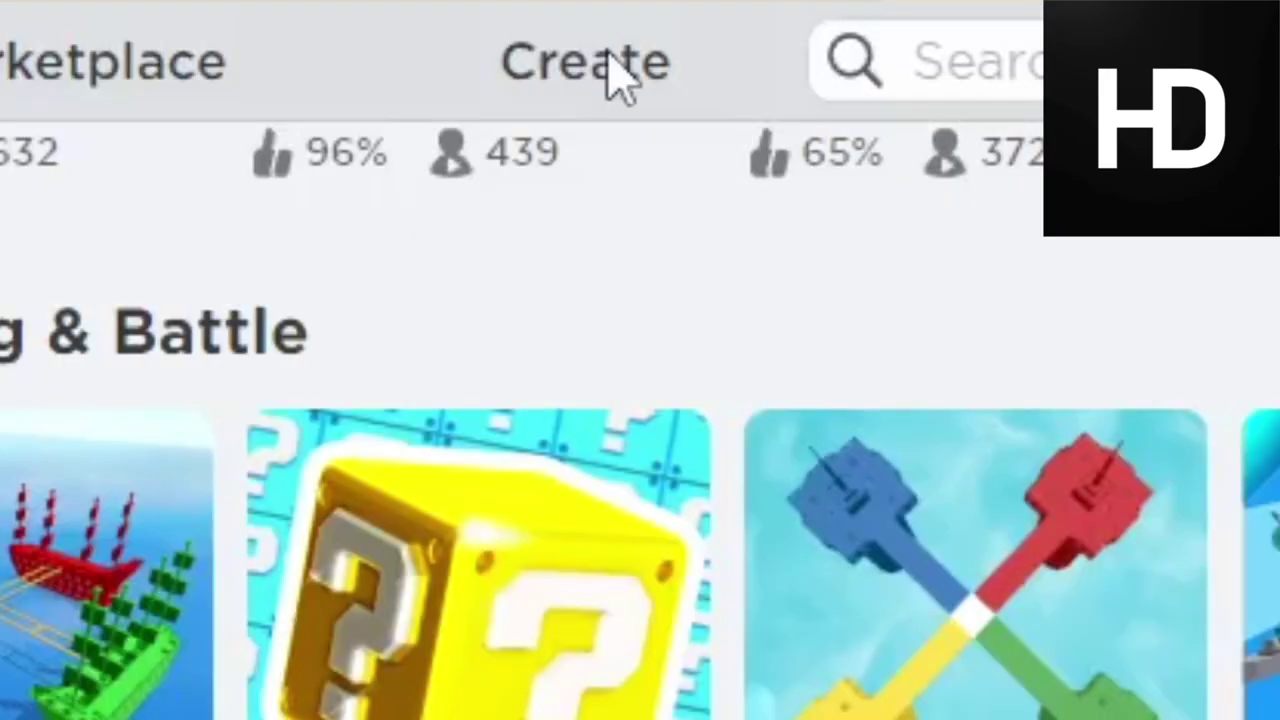
- Go to the Creator Dashboard, pick the group as creator, and open the 40% Game options menu
left_click(667, 22)
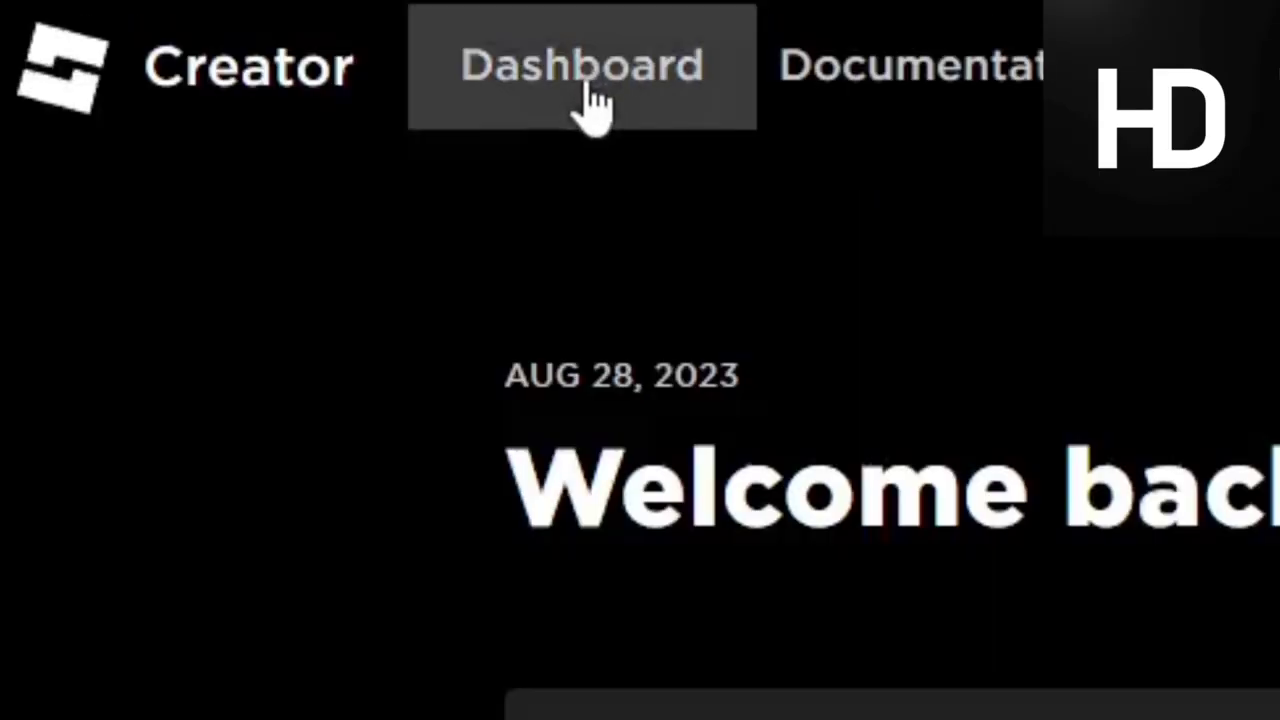
left_click(273, 42)
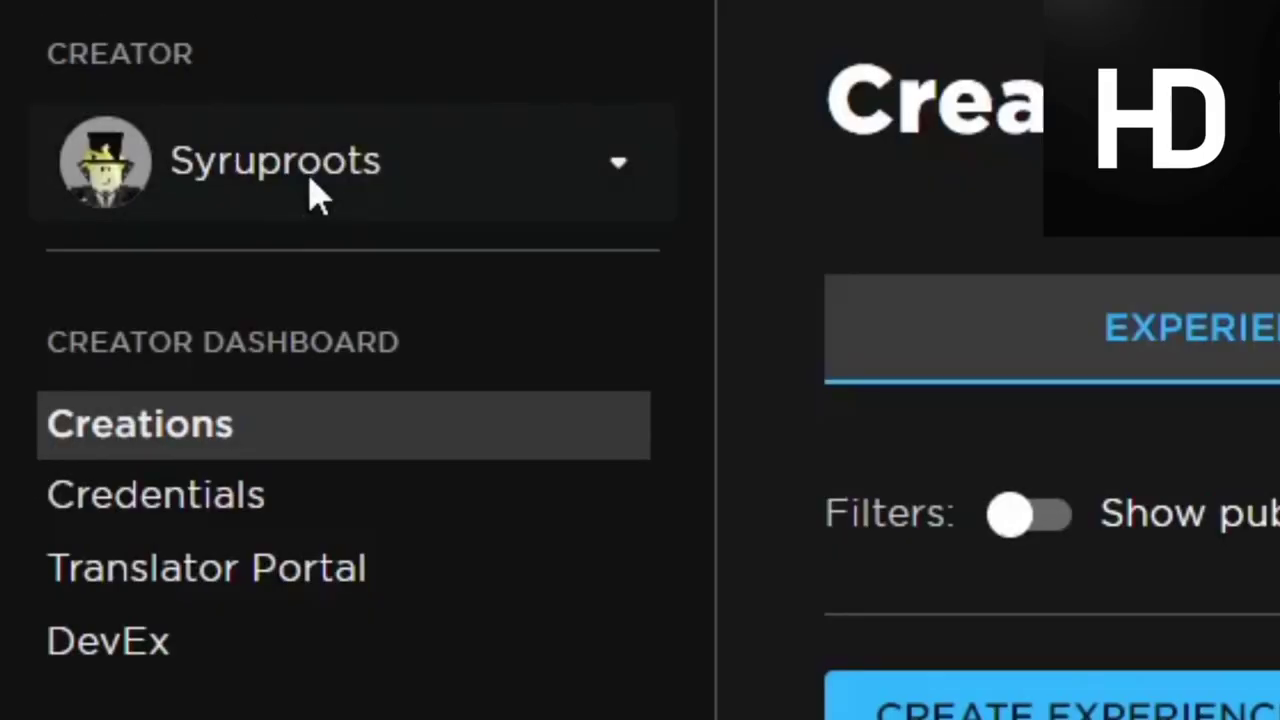
left_click(318, 197)
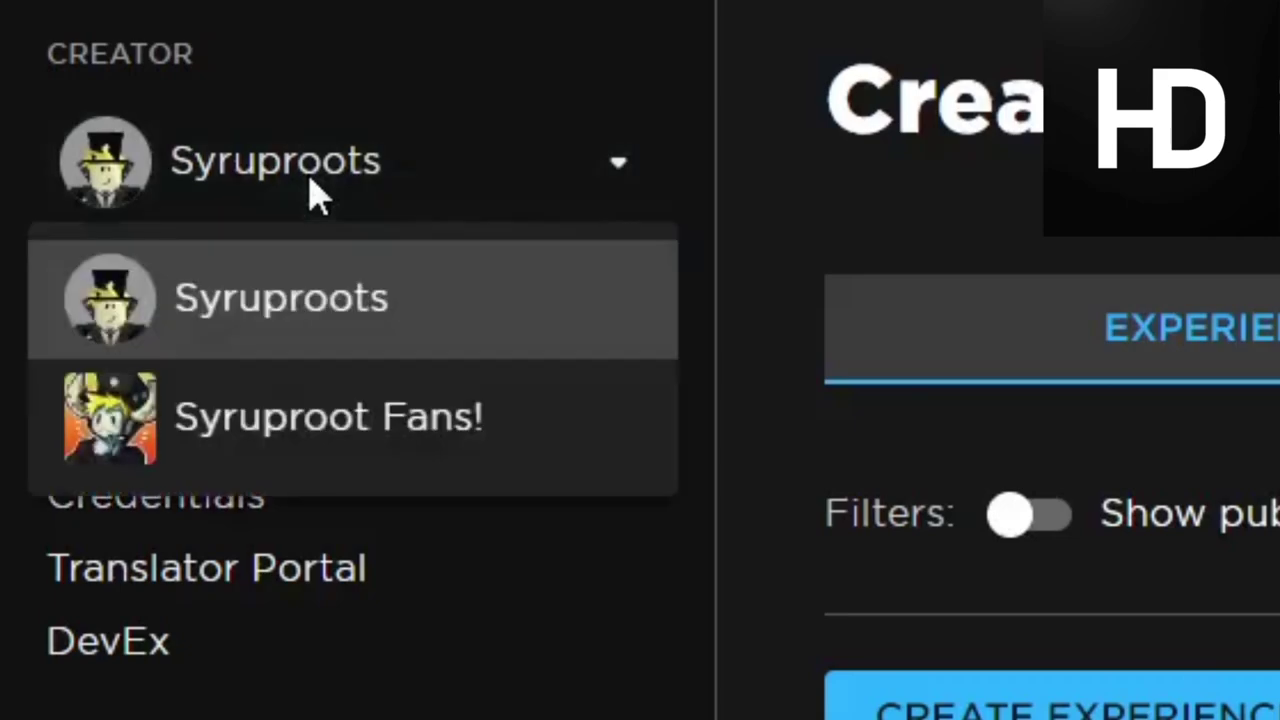
left_click(303, 424)
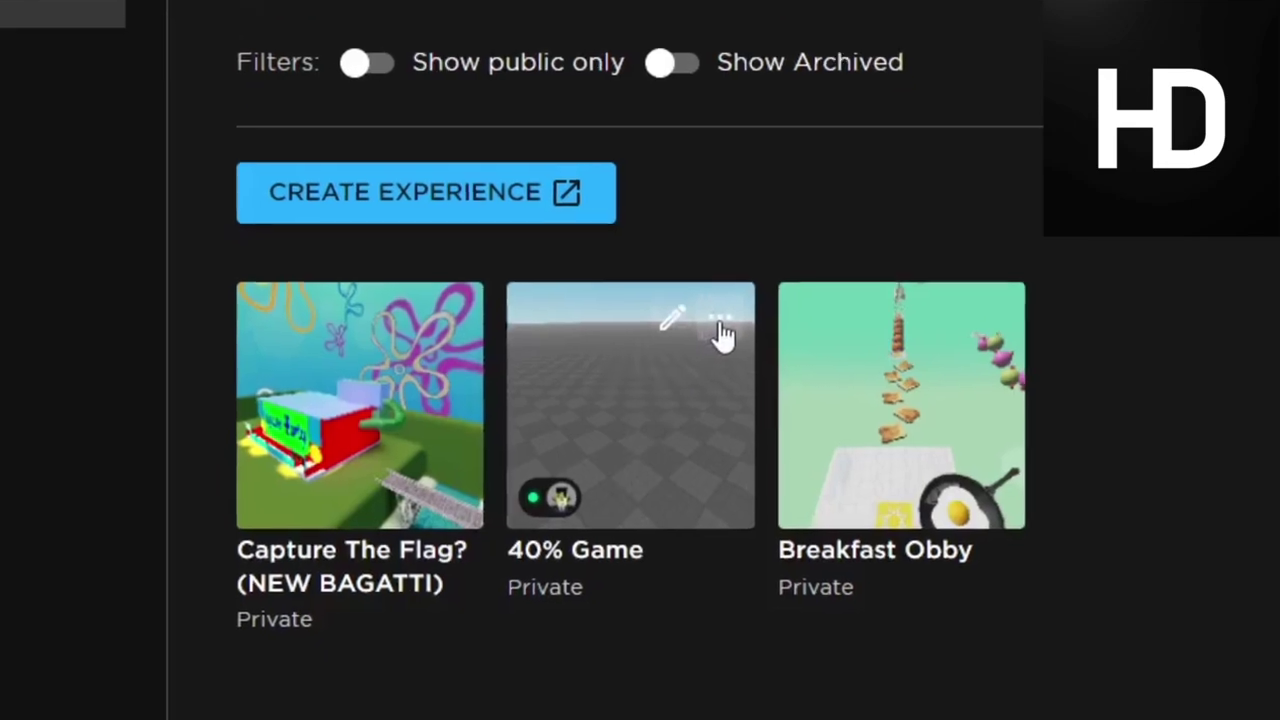
left_click(693, 283)
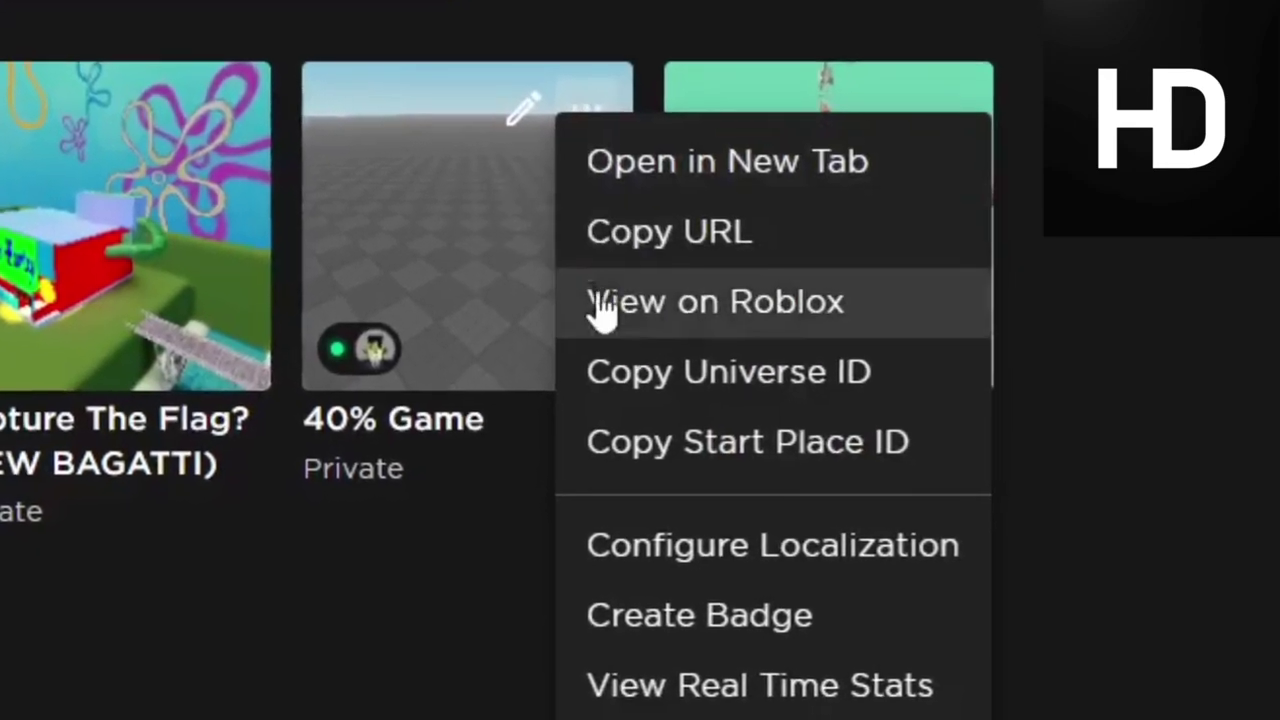
- Go to 40% Game's Associated Items, switch to Passes and start a new pass
left_click(705, 617)
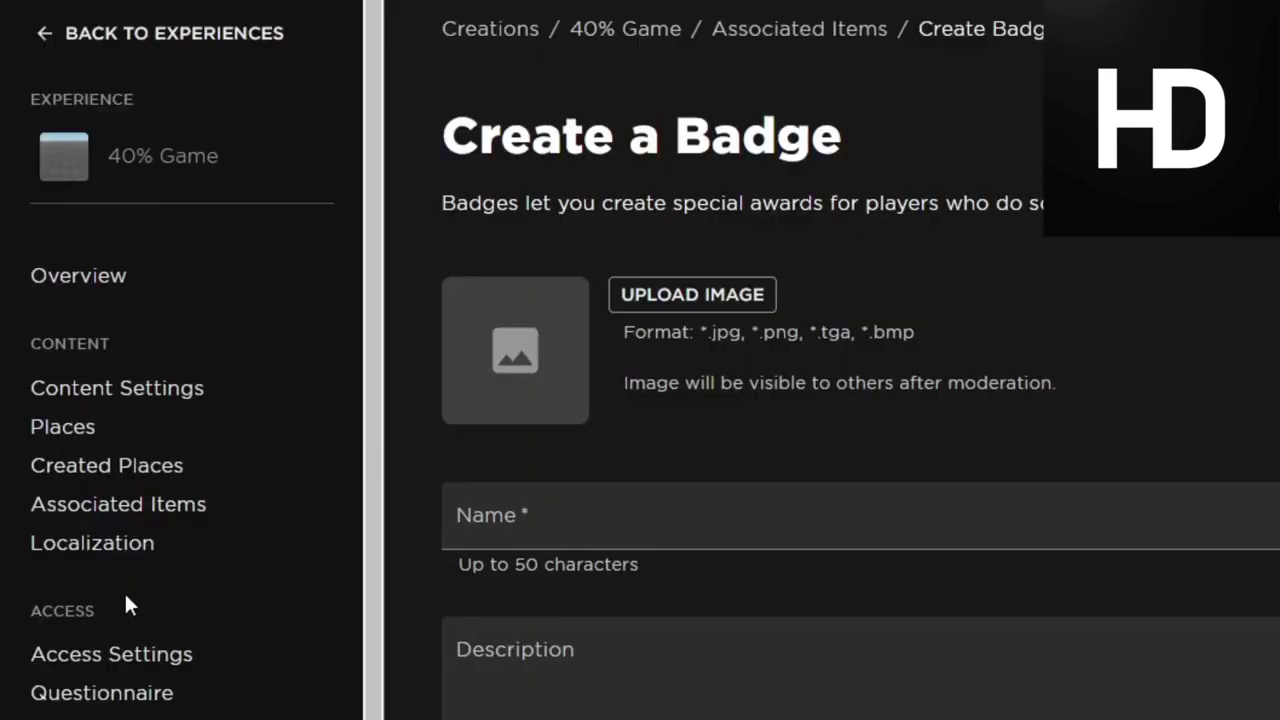
scroll(100, 700, "down", 3)
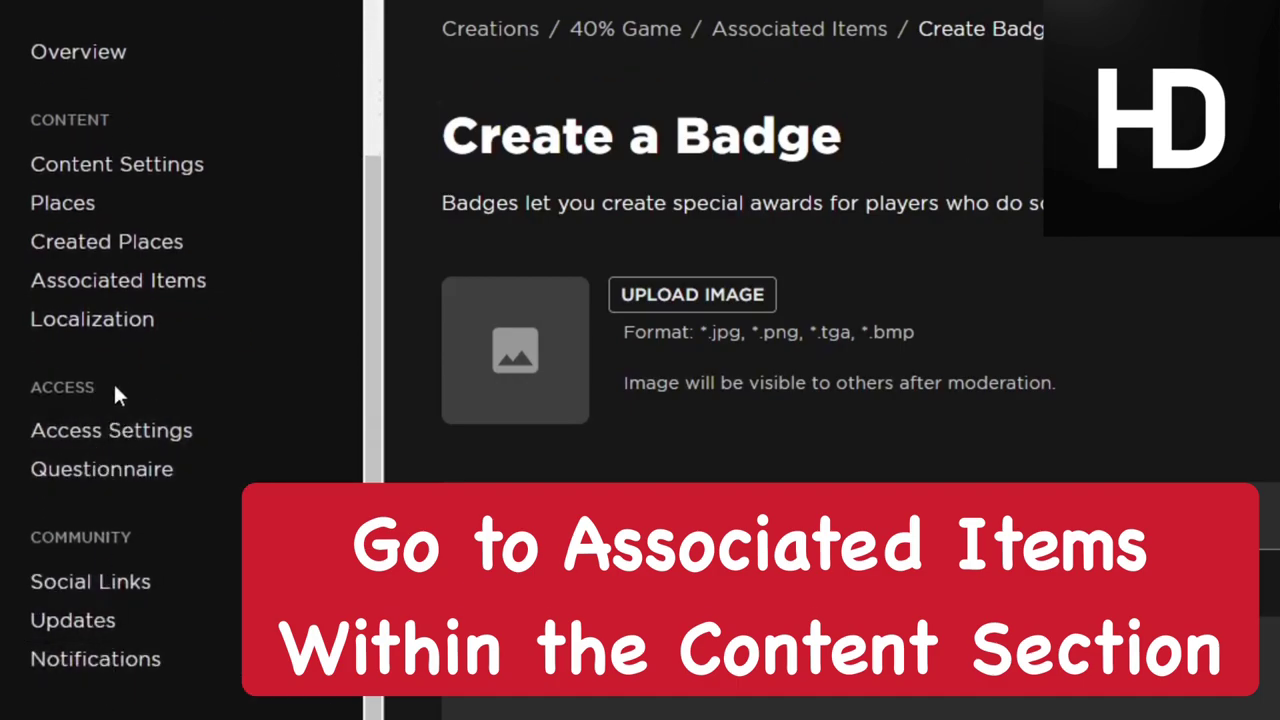
left_click(114, 284)
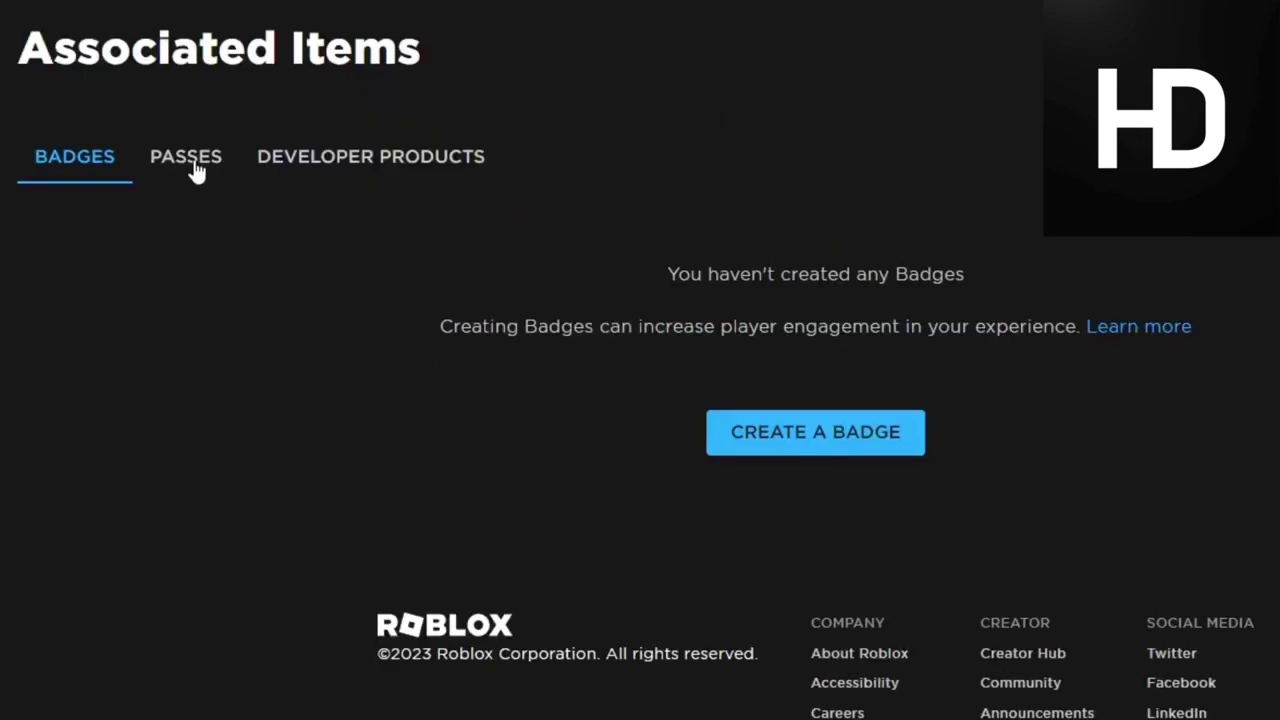
left_click(190, 160)
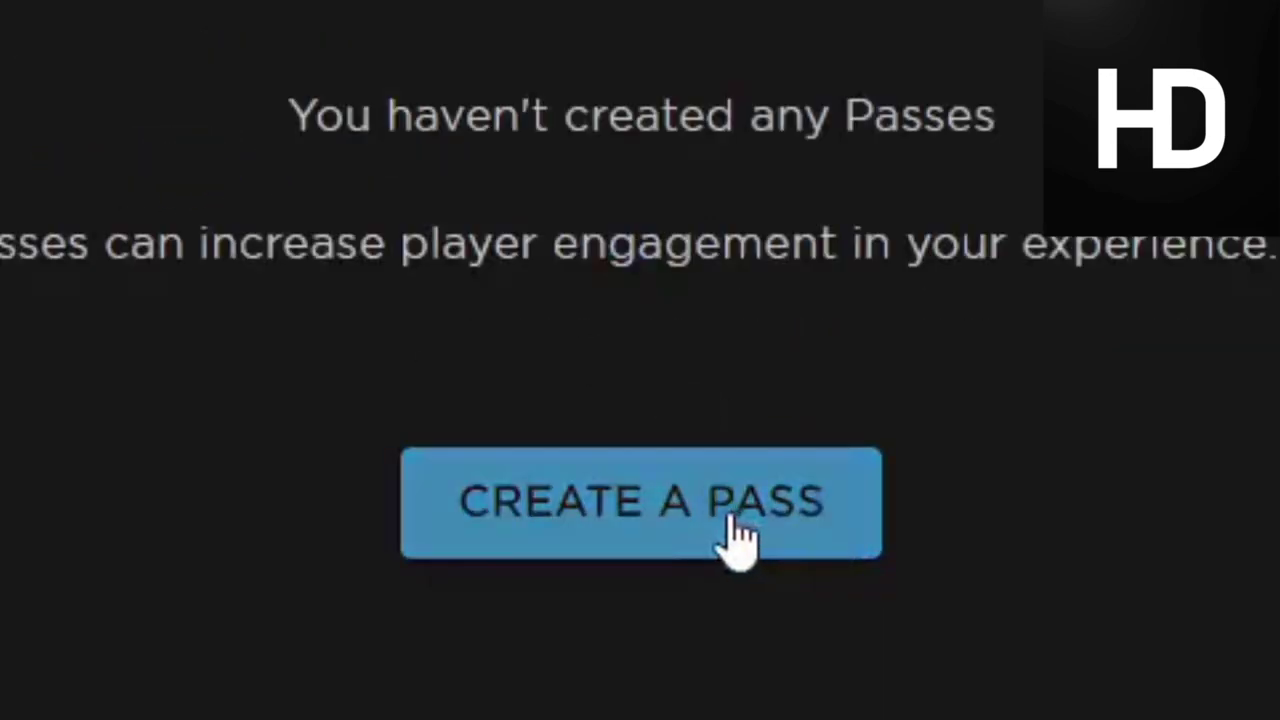
left_click(852, 440)
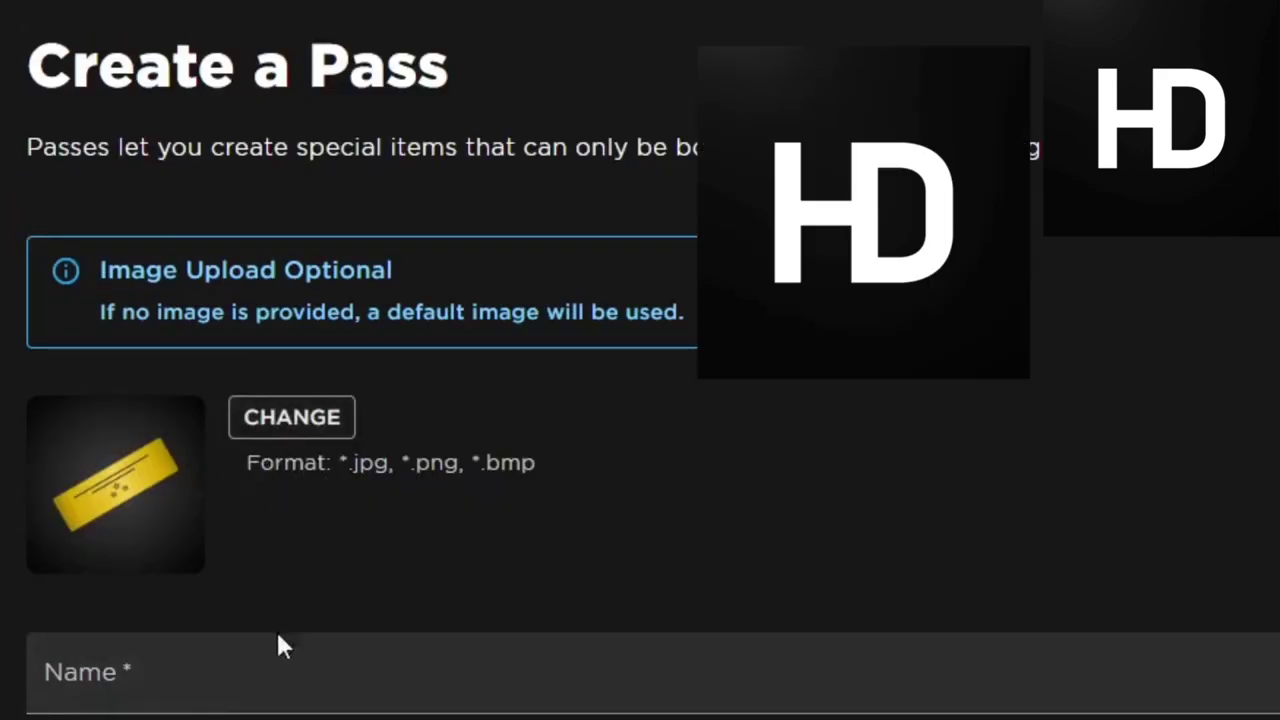
- Name the pass 'HD Admin' with description 'Buying this gamepass gives you permission to use HD Admin commands in all my games'
left_click(270, 677)
scroll(266, 686, "down", 1)
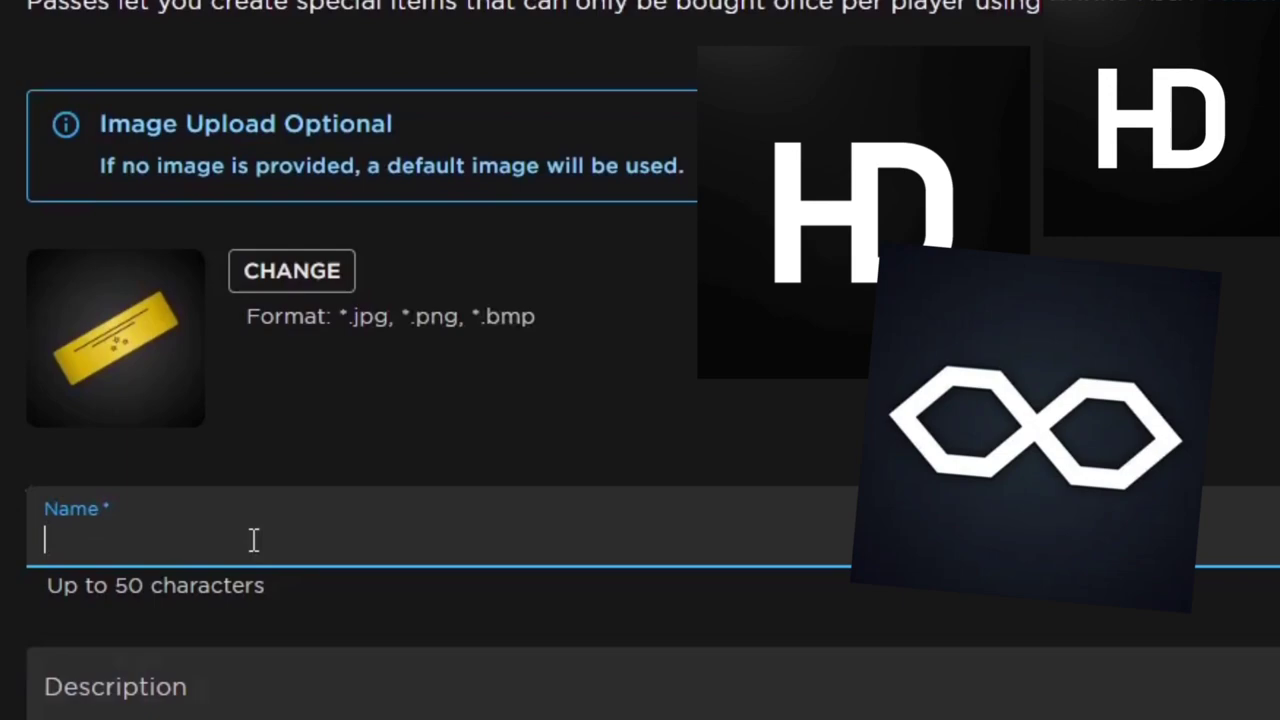
type("HD Admin")
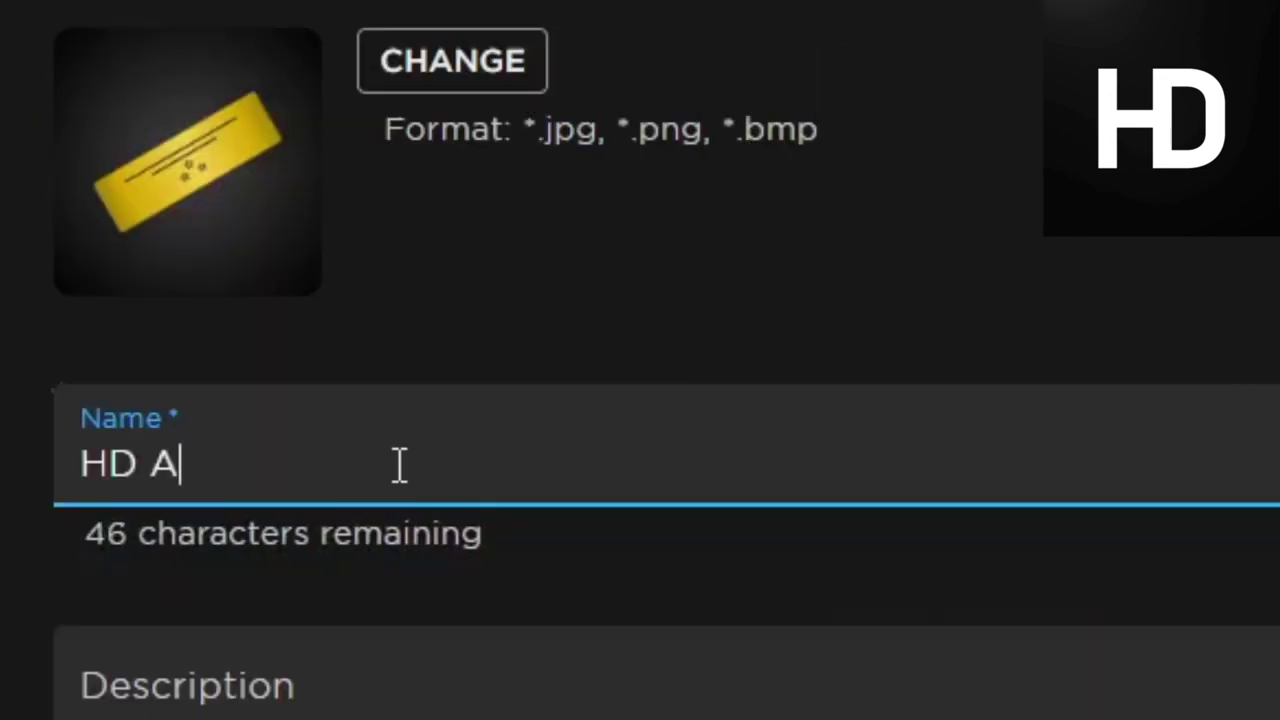
scroll(399, 464, "down", 4)
left_click(280, 343)
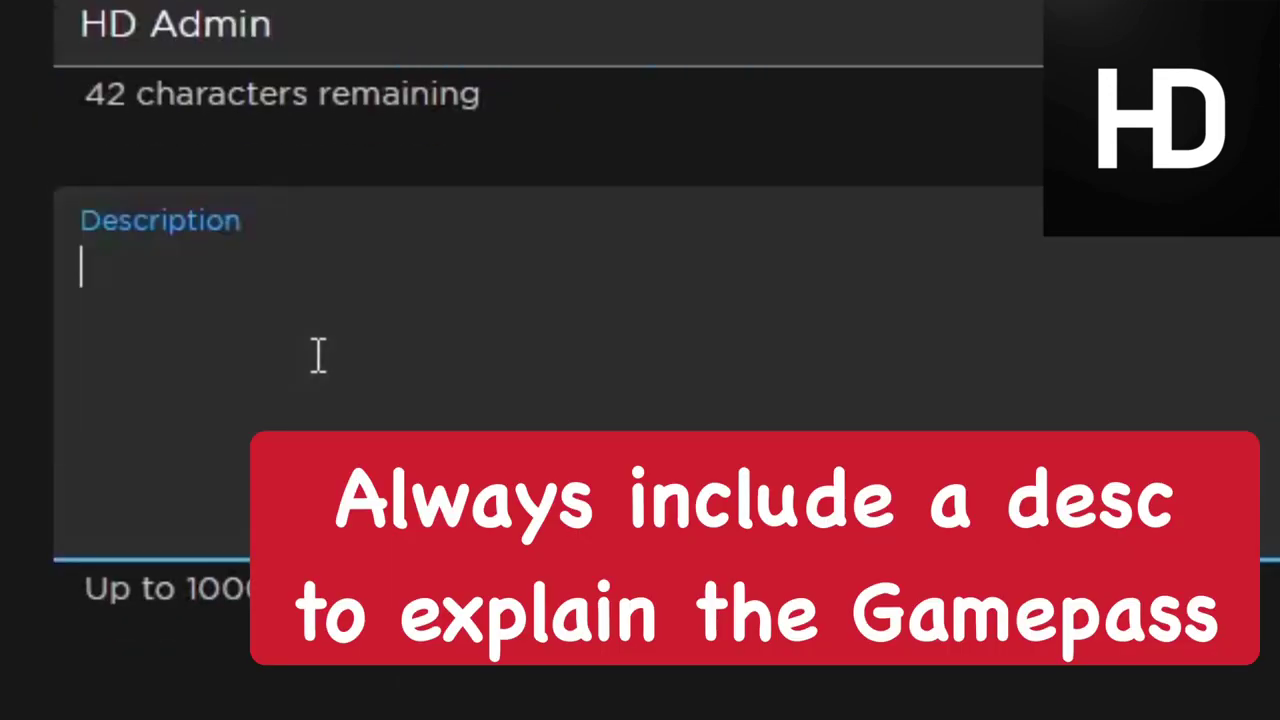
type("Buying this gamepass giv")
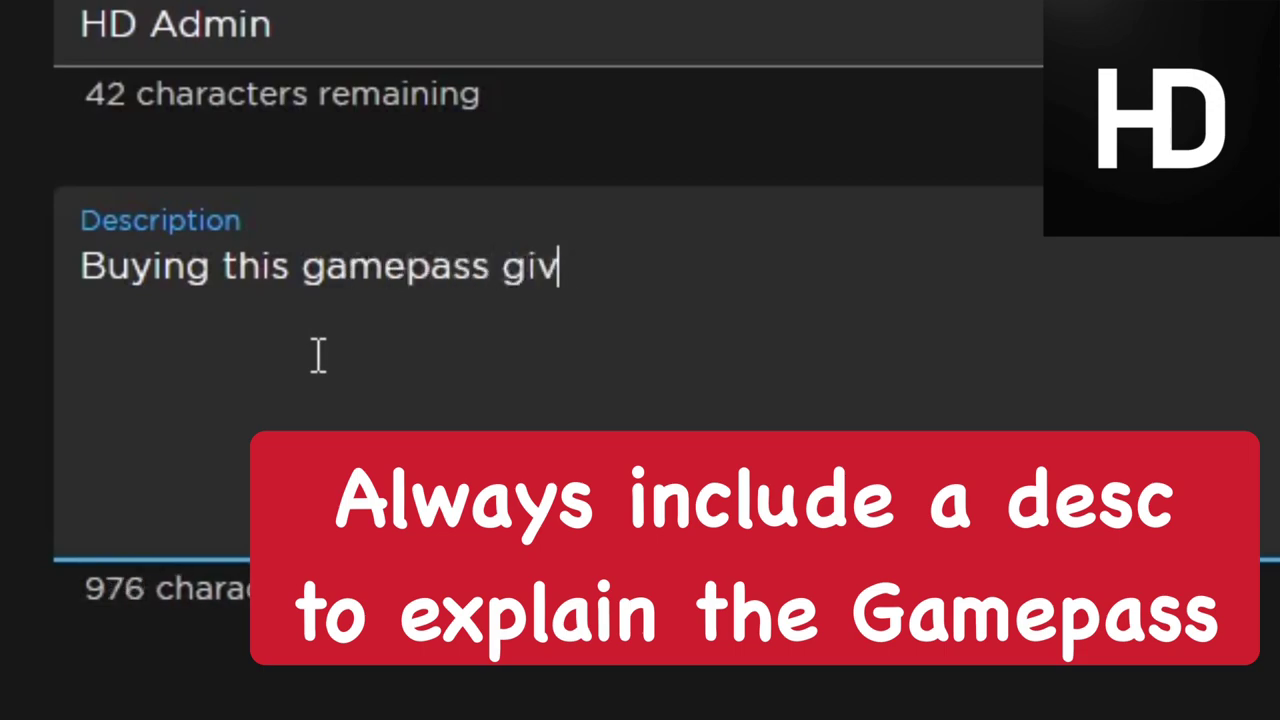
type("es you permission to use HD Admin c")
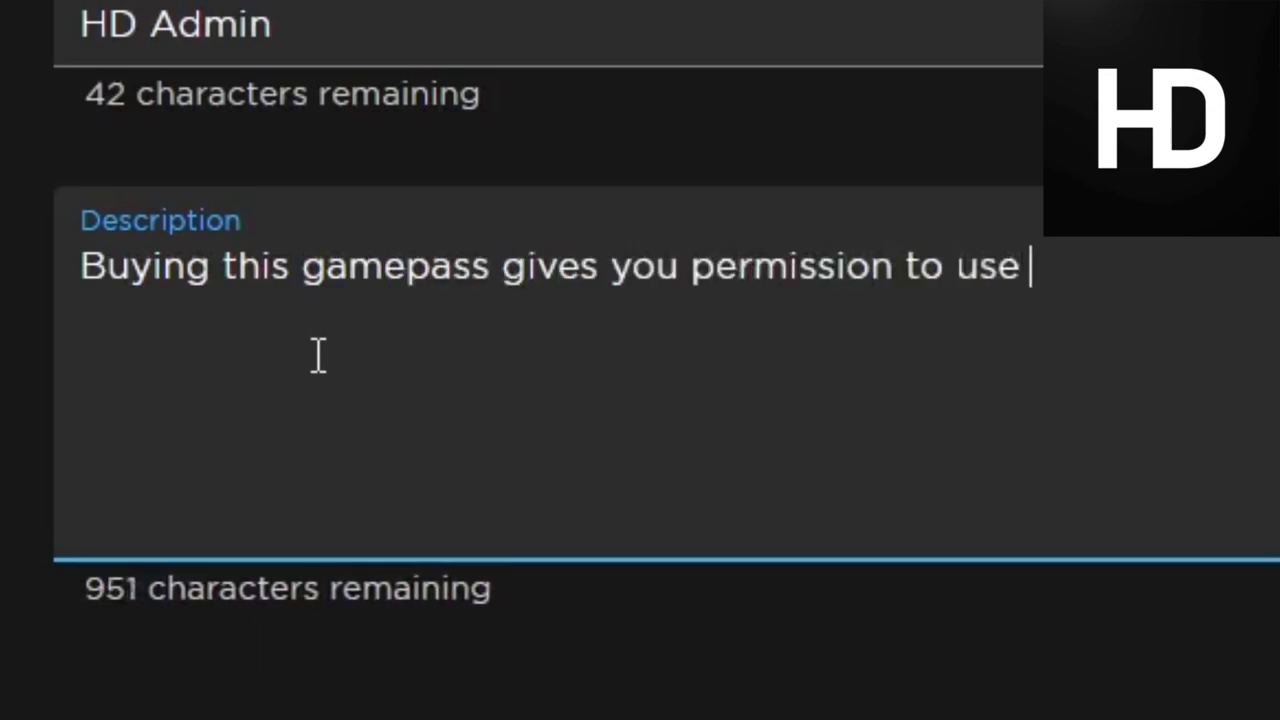
type("ommands in all my games")
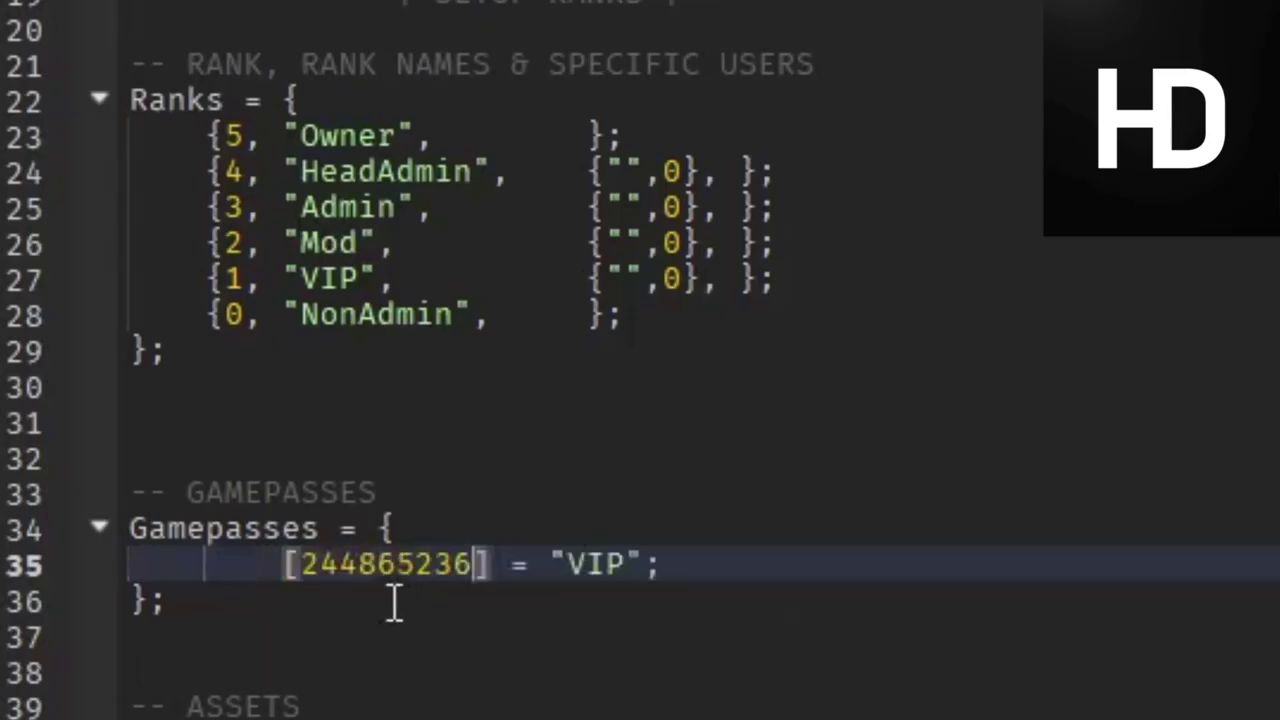
- Fix the Gamepasses entry's indent and change pass 244865236's rank from VIP to Admin
key("Home")
key("Tab")
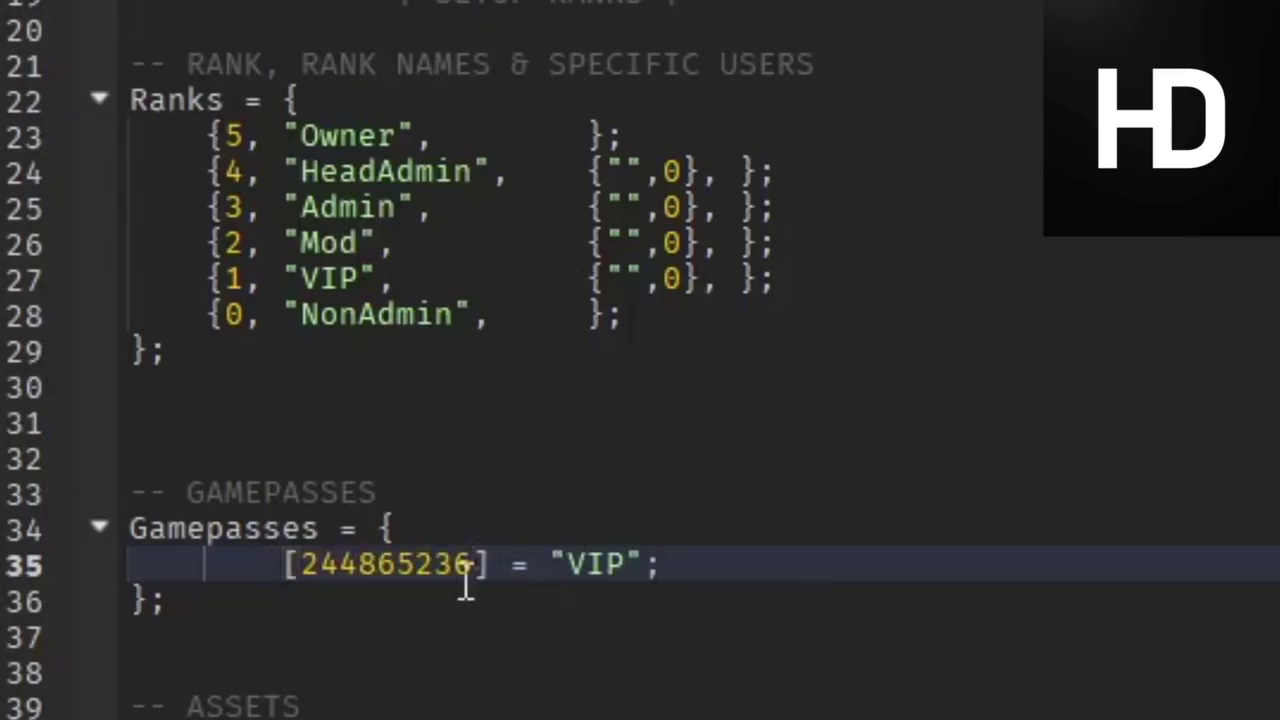
left_click(288, 564)
key("BackSpace")
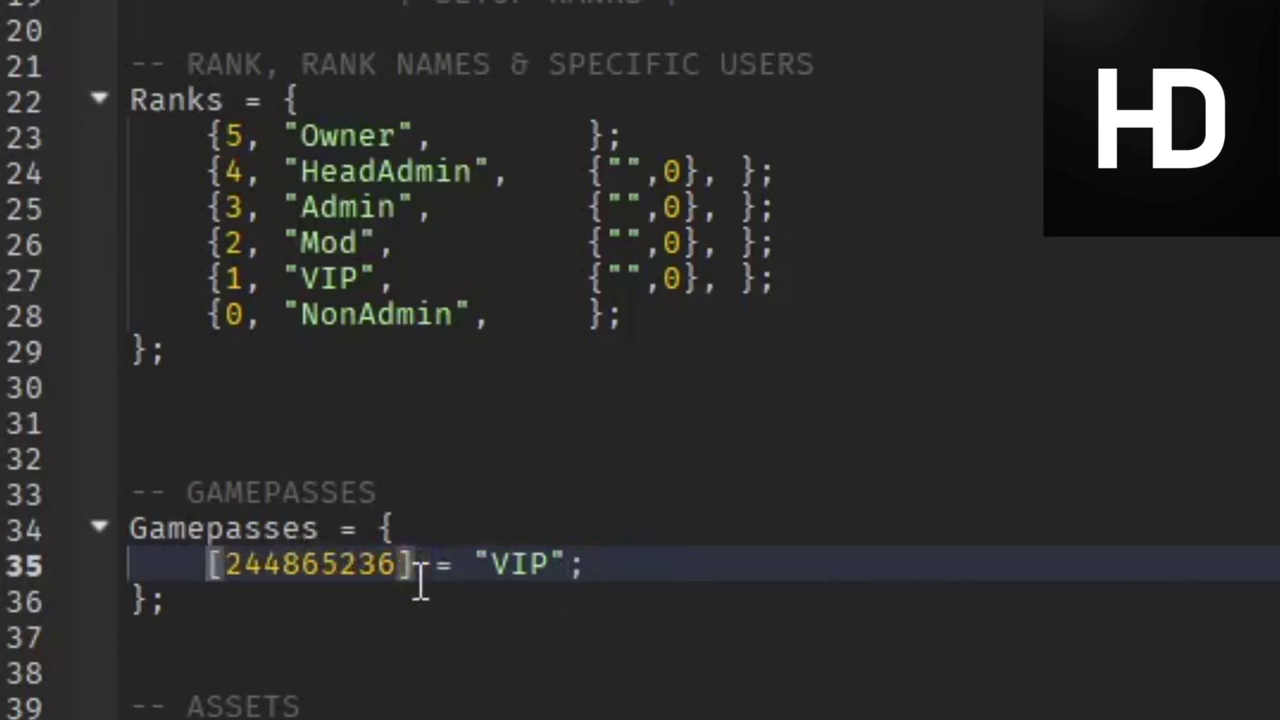
double_click(525, 564)
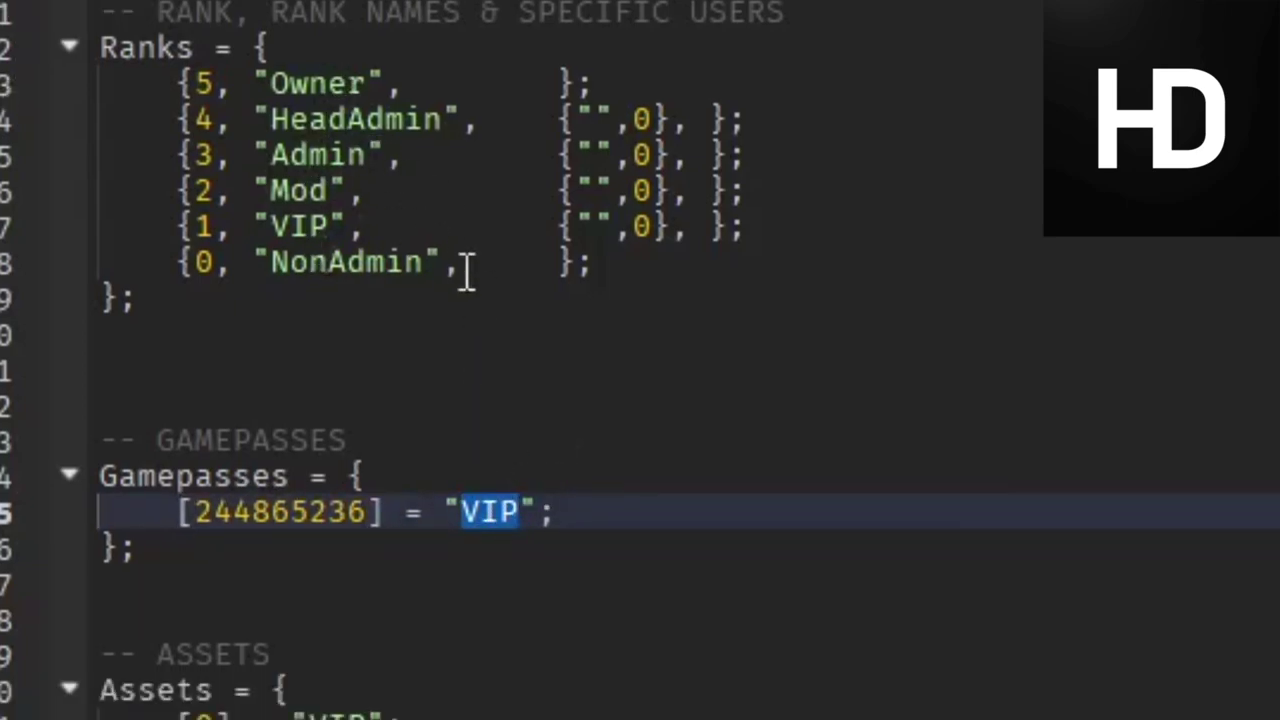
type("Admin")
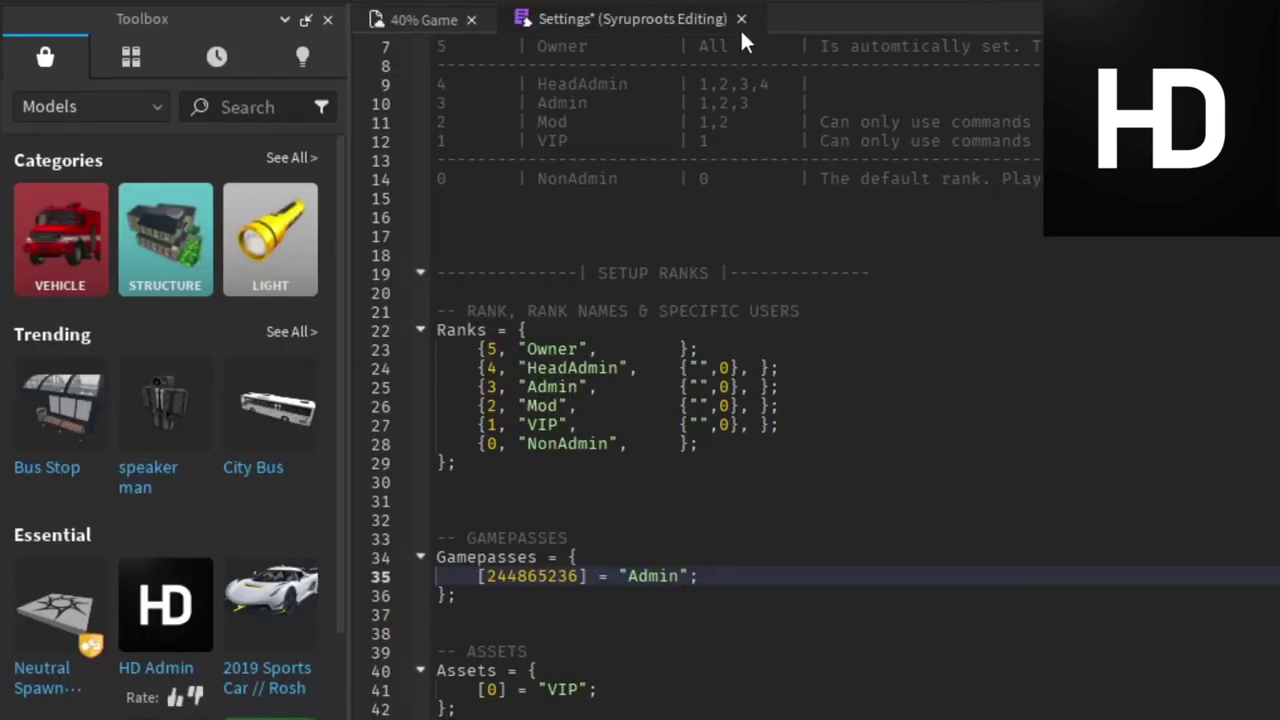
- Close the Settings script, search the Toolbox for 'kohl', and insert Kohl's Admin Infinite
left_click(740, 20)
left_click(239, 107)
type("ko")
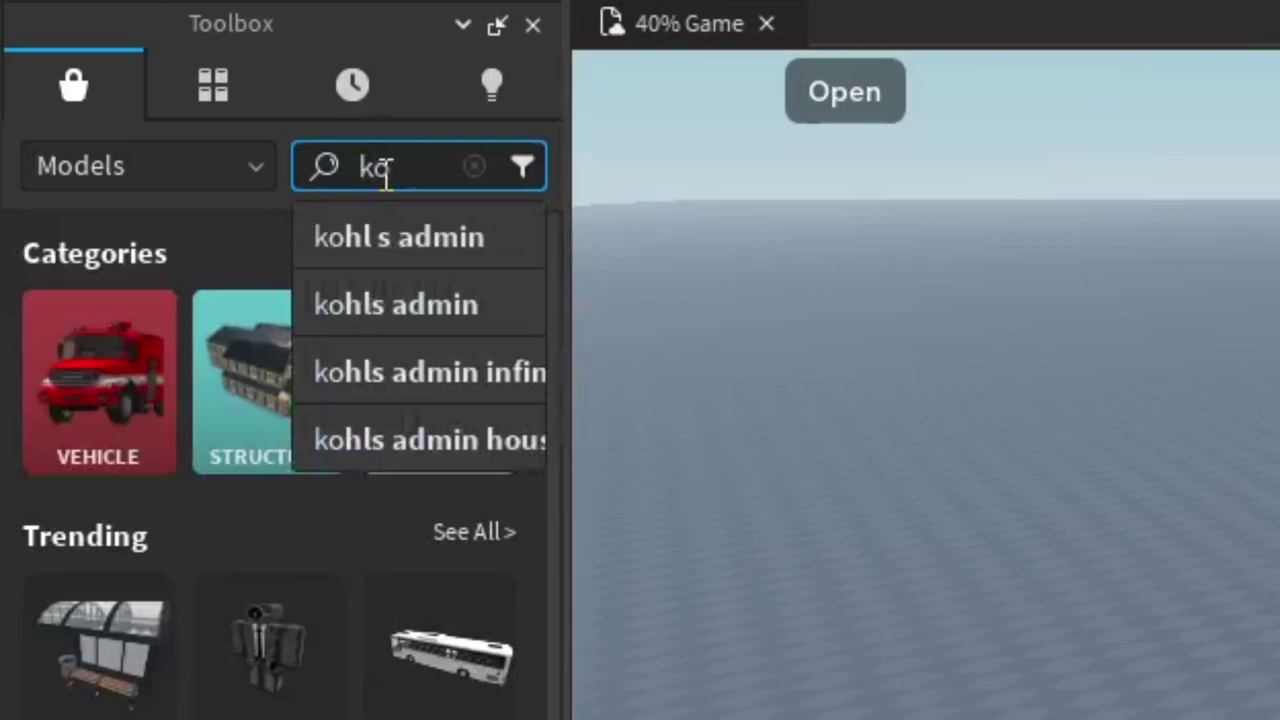
type("hl")
left_click(398, 265)
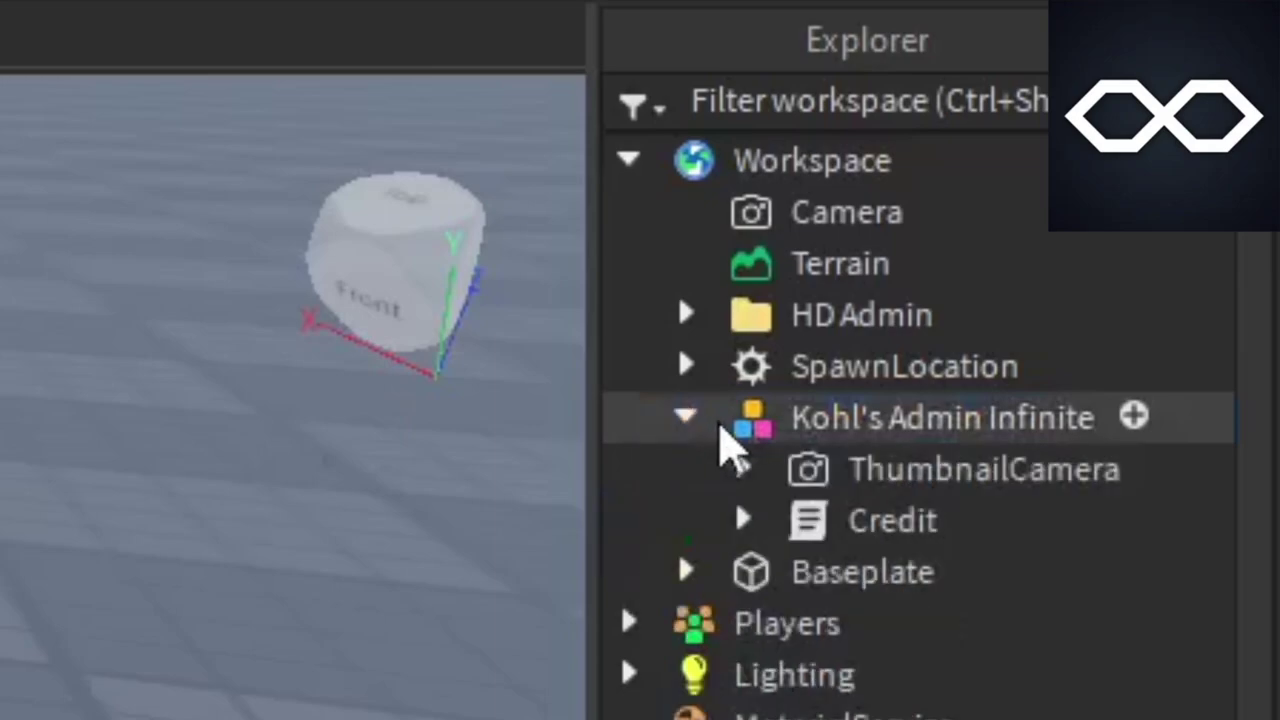
- Delete ThumbnailCamera and its Part from Kohl's Admin Infinite
left_click(748, 468)
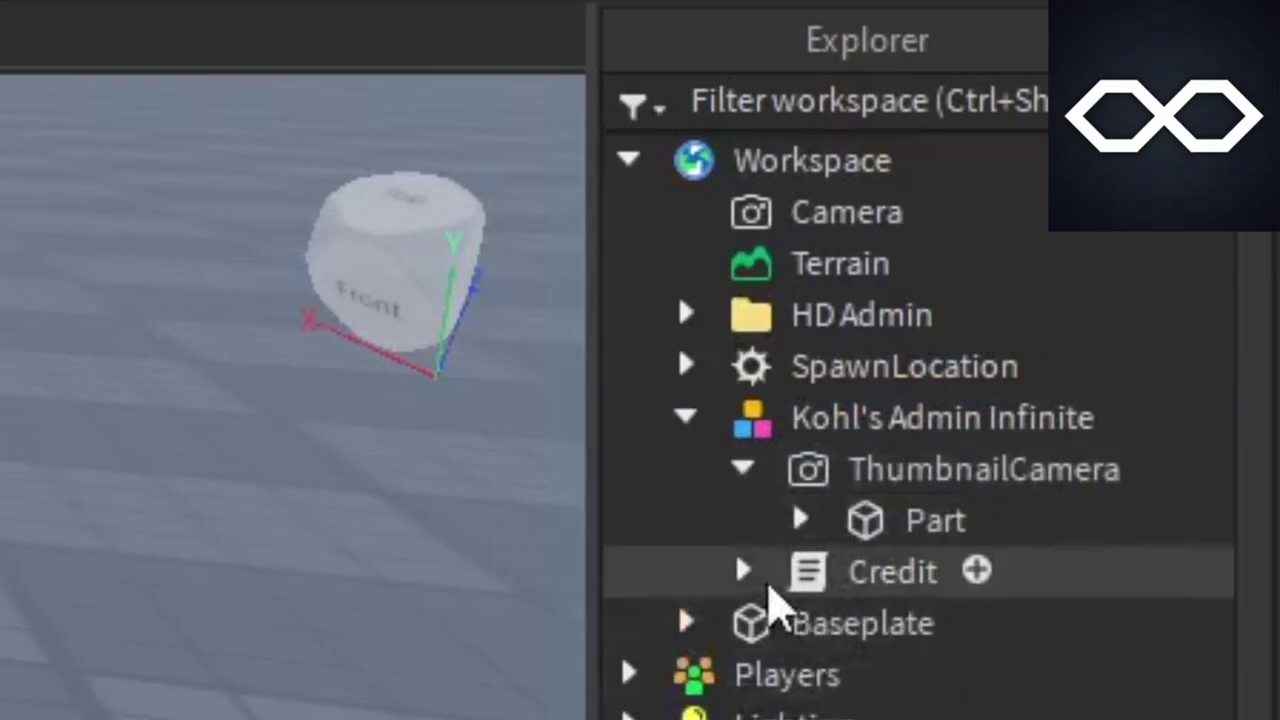
left_click(912, 470)
key("Delete")
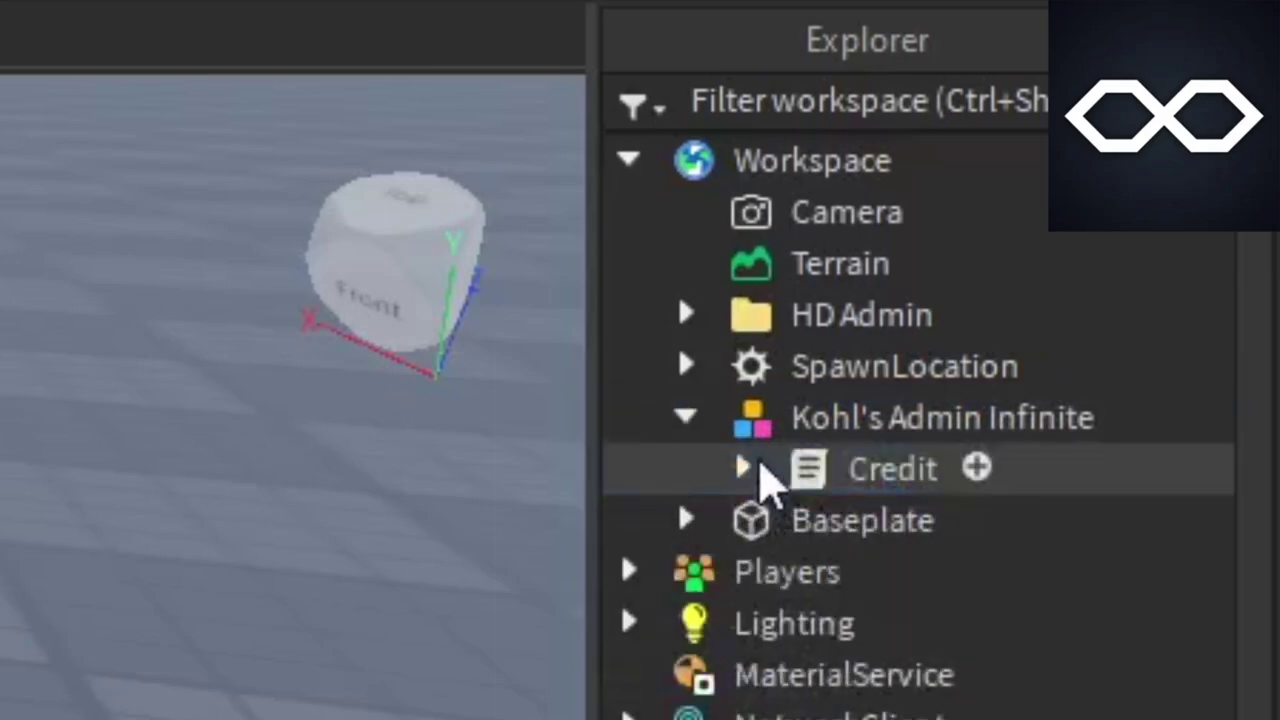
- Expand Credit, open Kohl's Admin Settings script, and scroll down to the VIPAdmin table
left_click(743, 470)
double_click(955, 575)
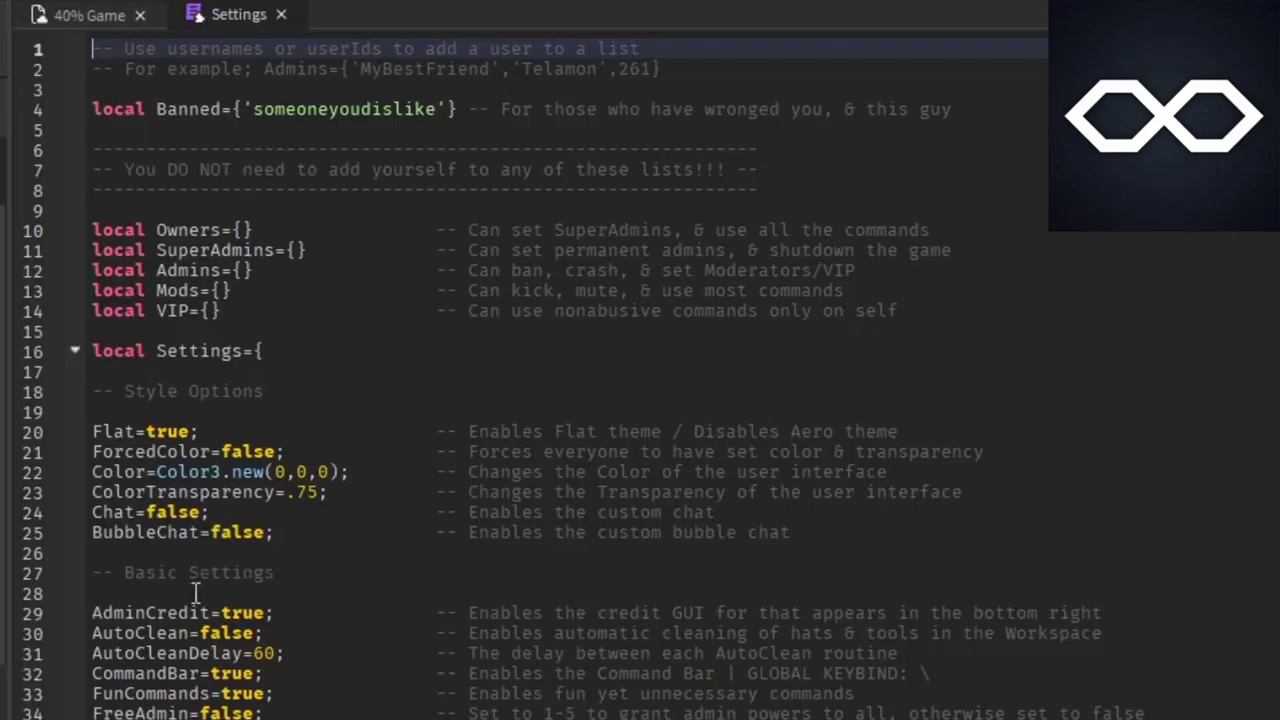
scroll(172, 494, "down", 12)
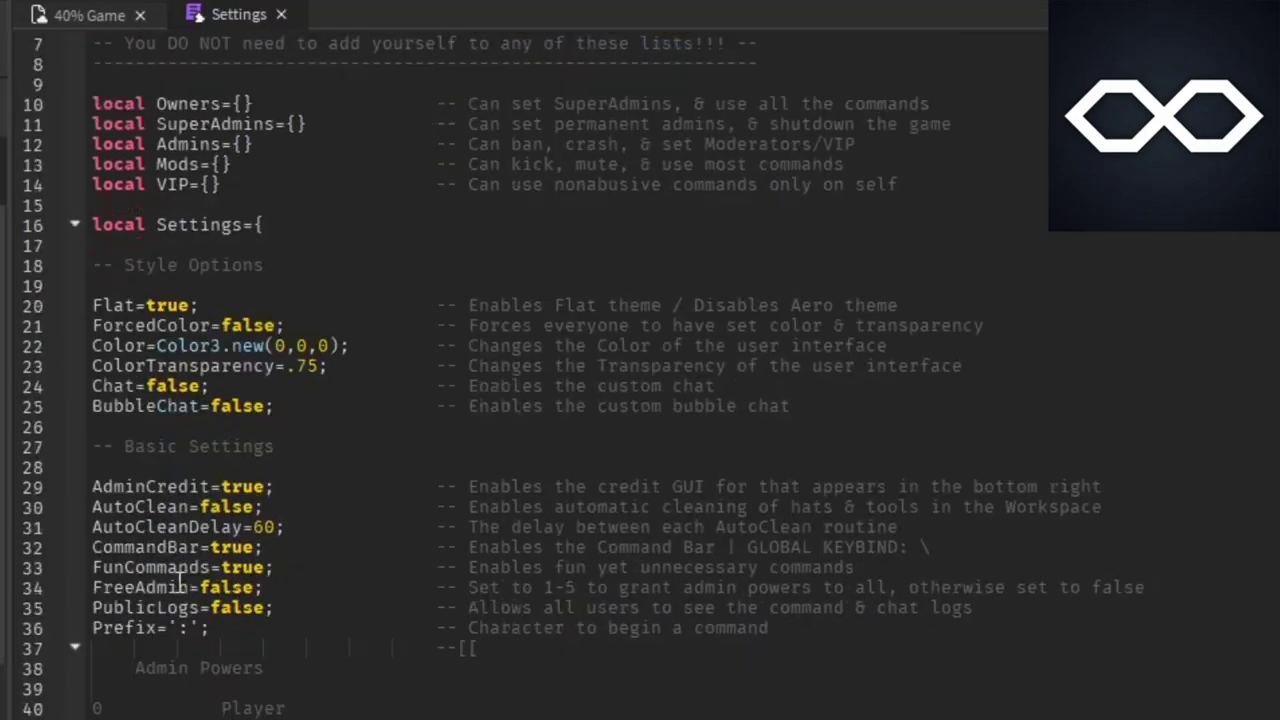
scroll(211, 667, "down", 1)
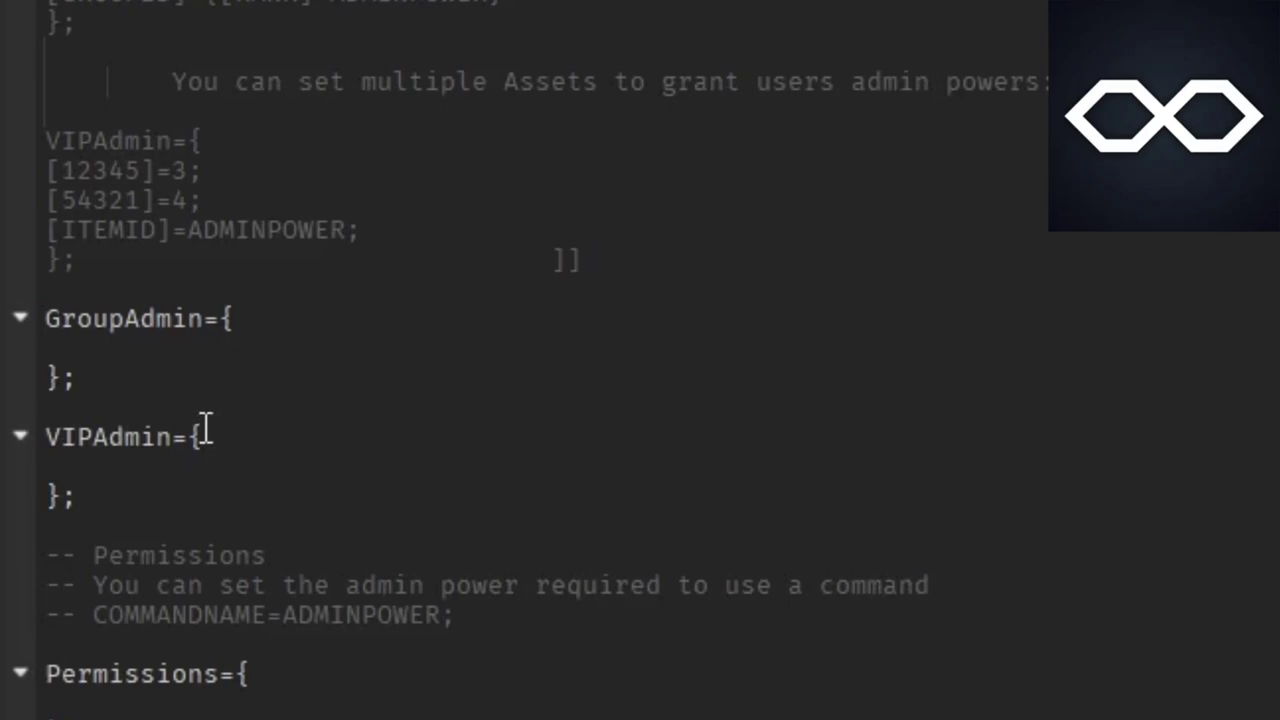
- Start a VIPAdmin entry by typing '[]=' on its empty line
left_click(200, 475)
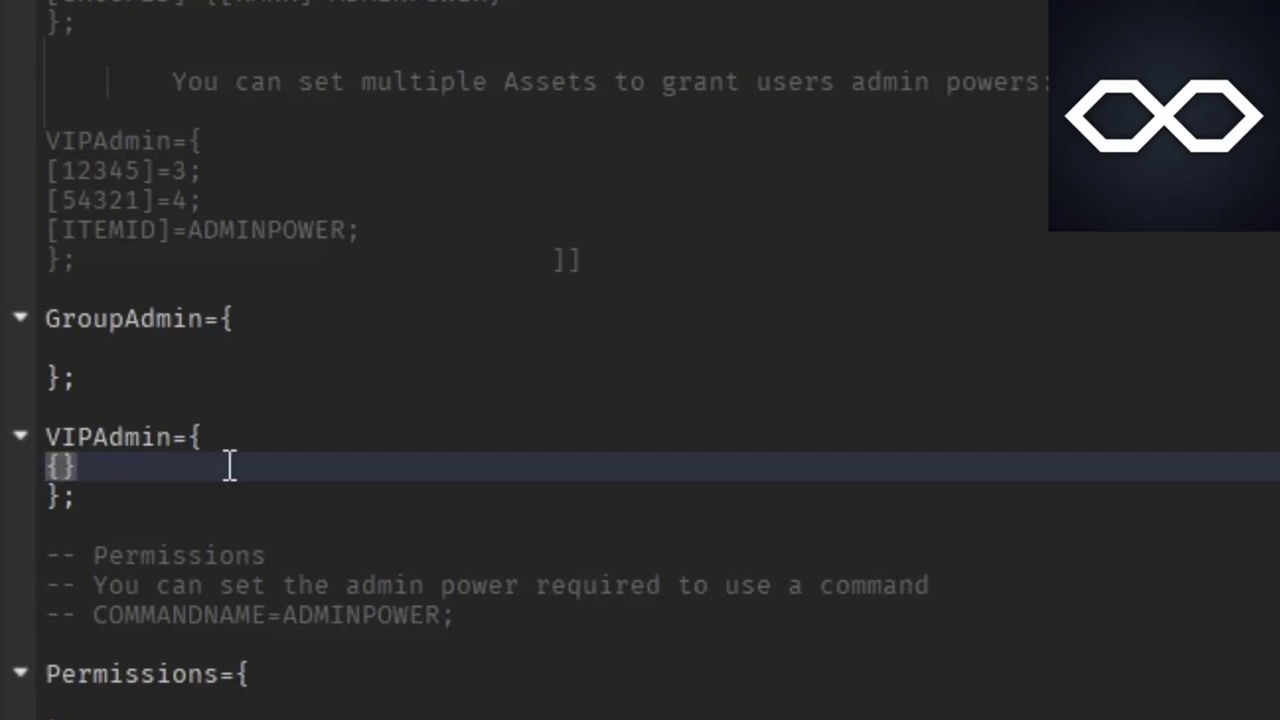
key("BackSpace")
type("[]")
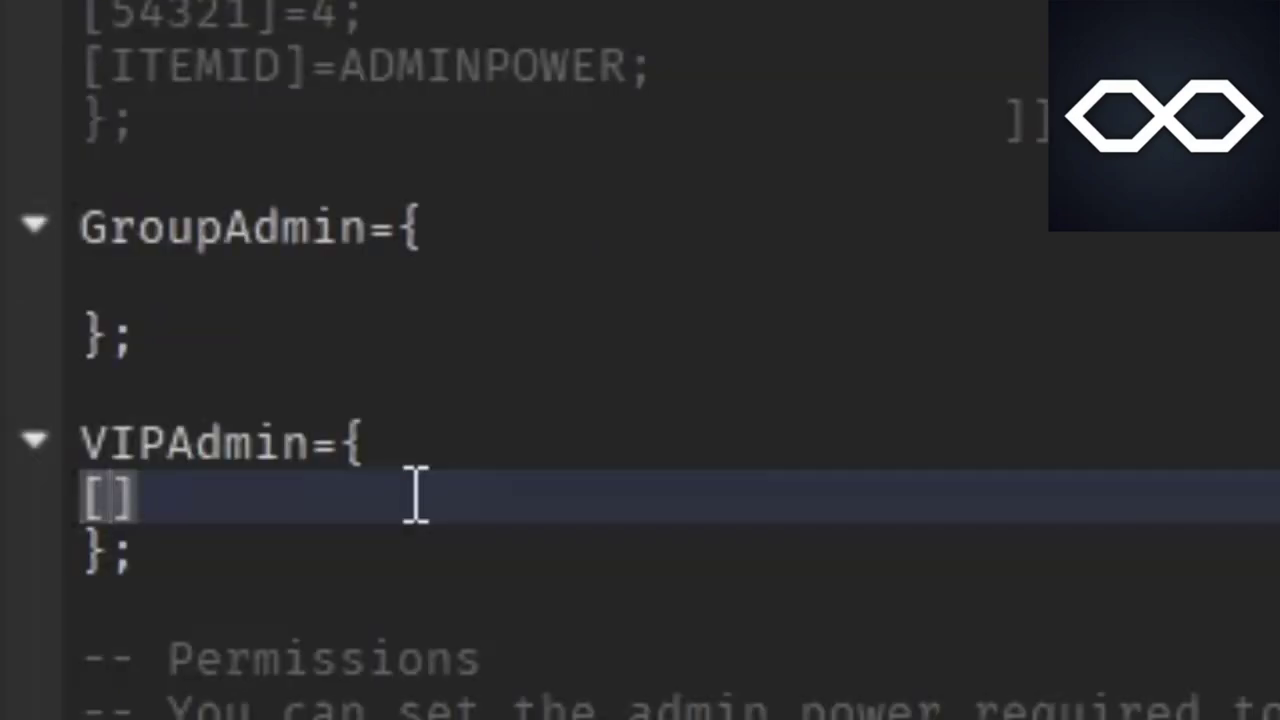
key("Right")
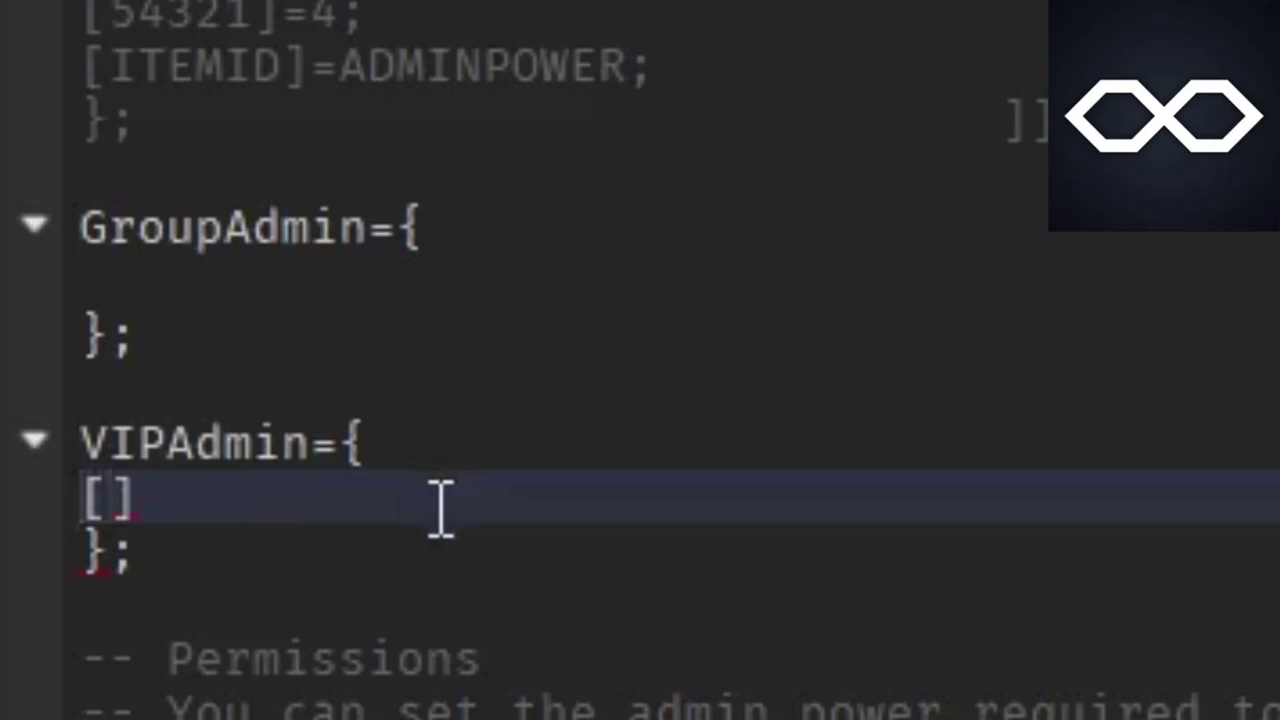
type("=3;")
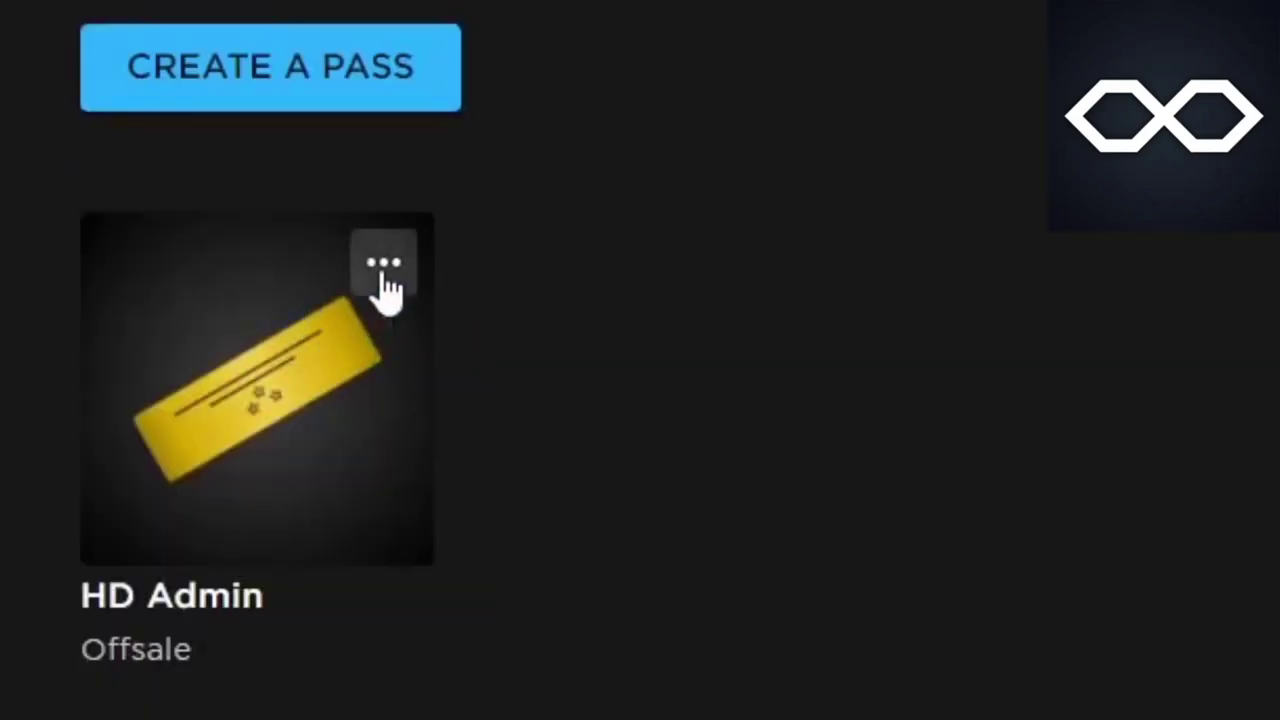
- Copy the HD Admin pass's asset ID from the dashboard and paste 244865236 inside the brackets
left_click(383, 263)
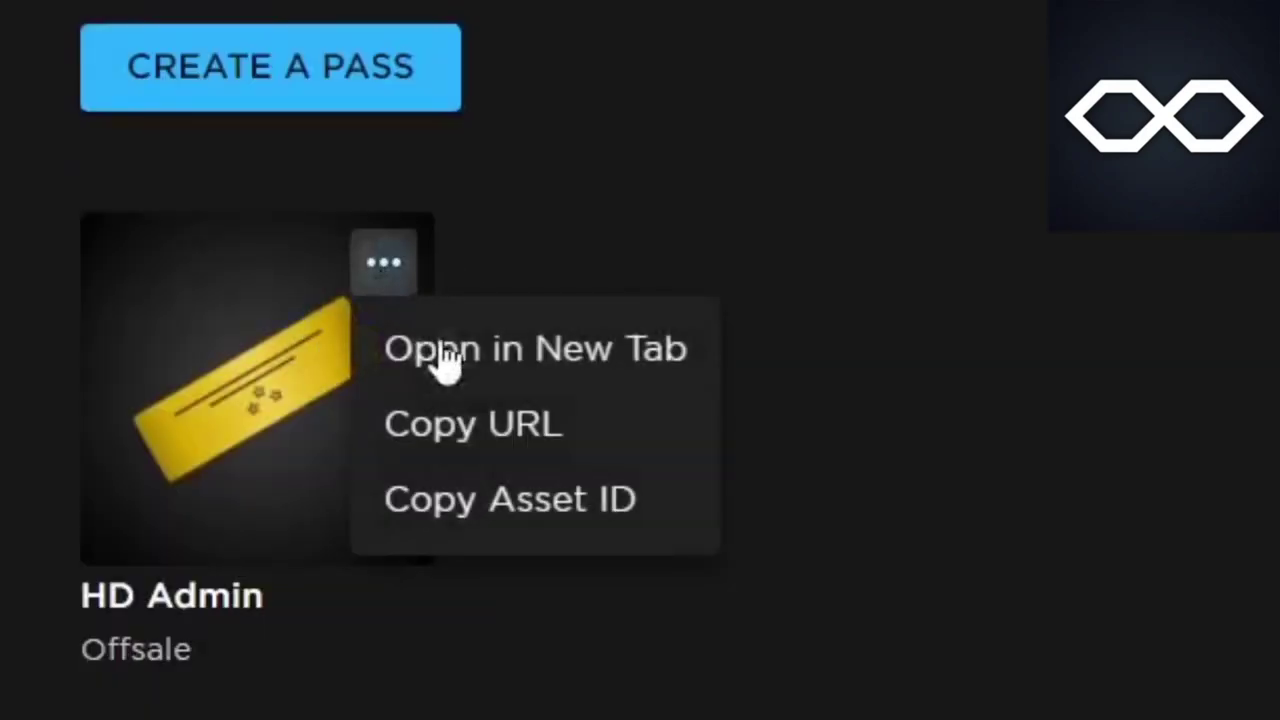
left_click(560, 505)
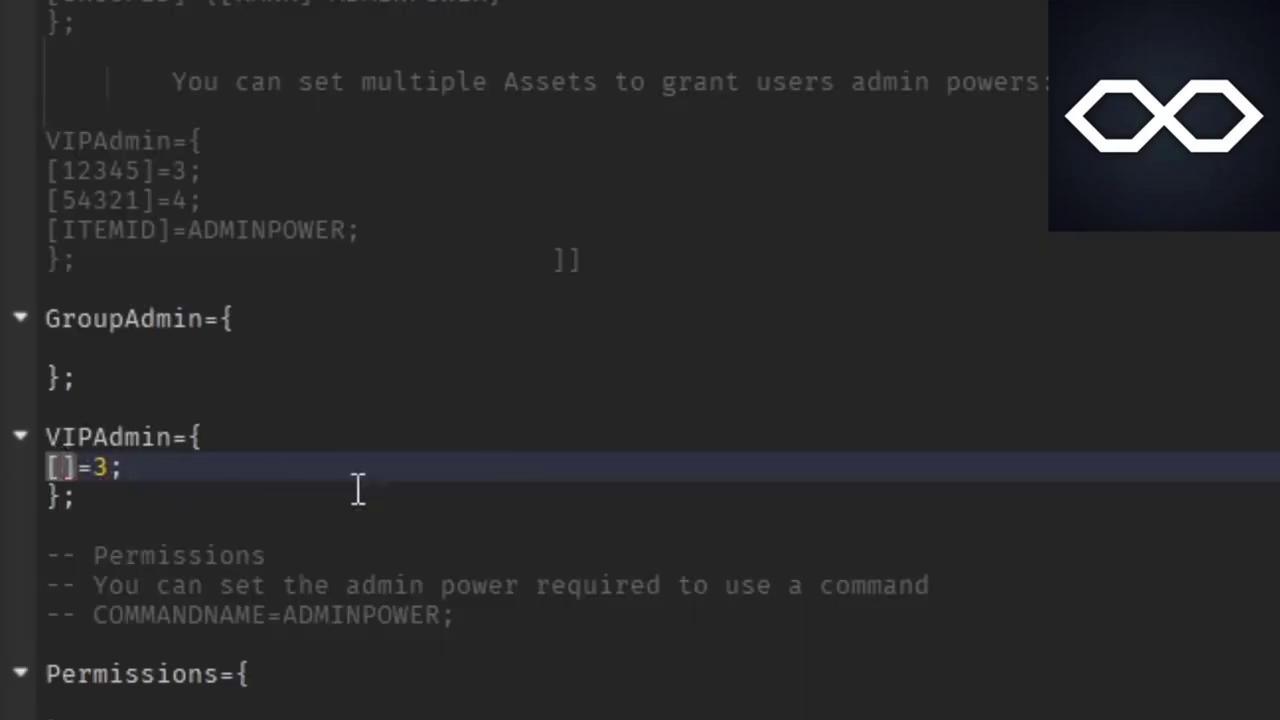
key("ctrl+v")
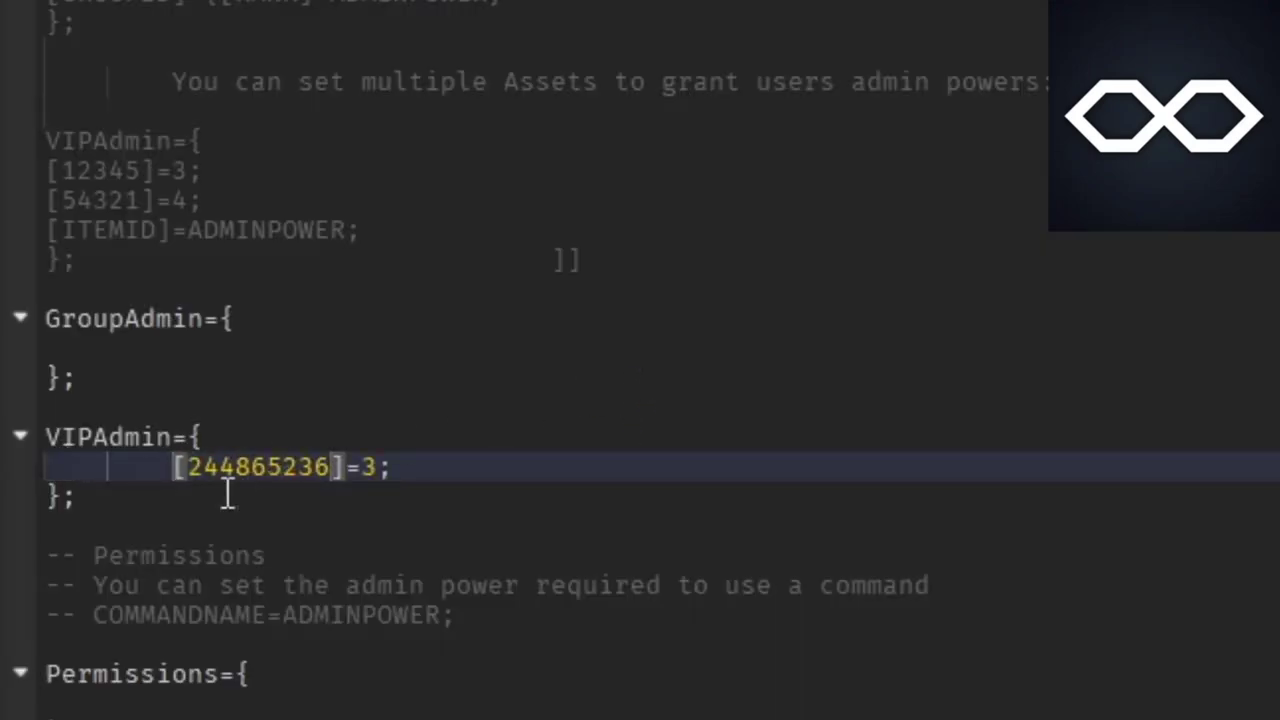
- Remove the VIPAdmin entry's indent, close Settings, collapse Credit, and open HD Admin's commands list while playtesting
left_click(143, 466)
key("BackSpace")
key("BackSpace")
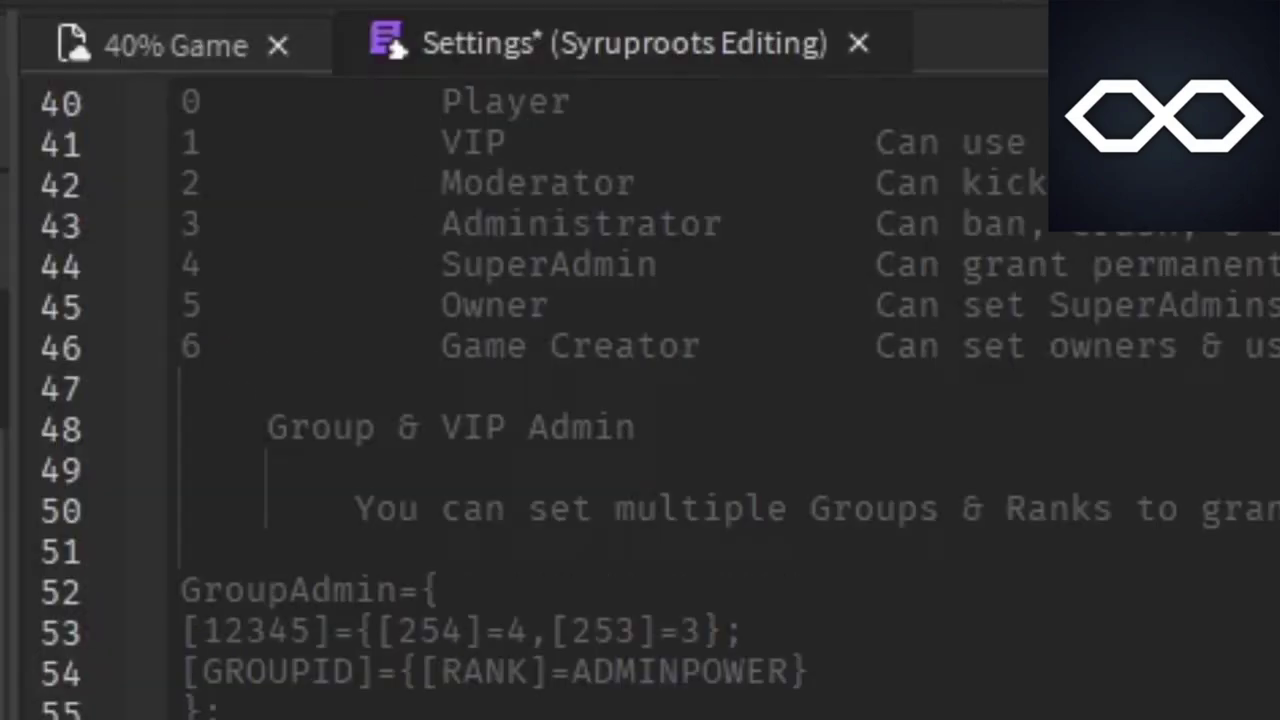
left_click(858, 43)
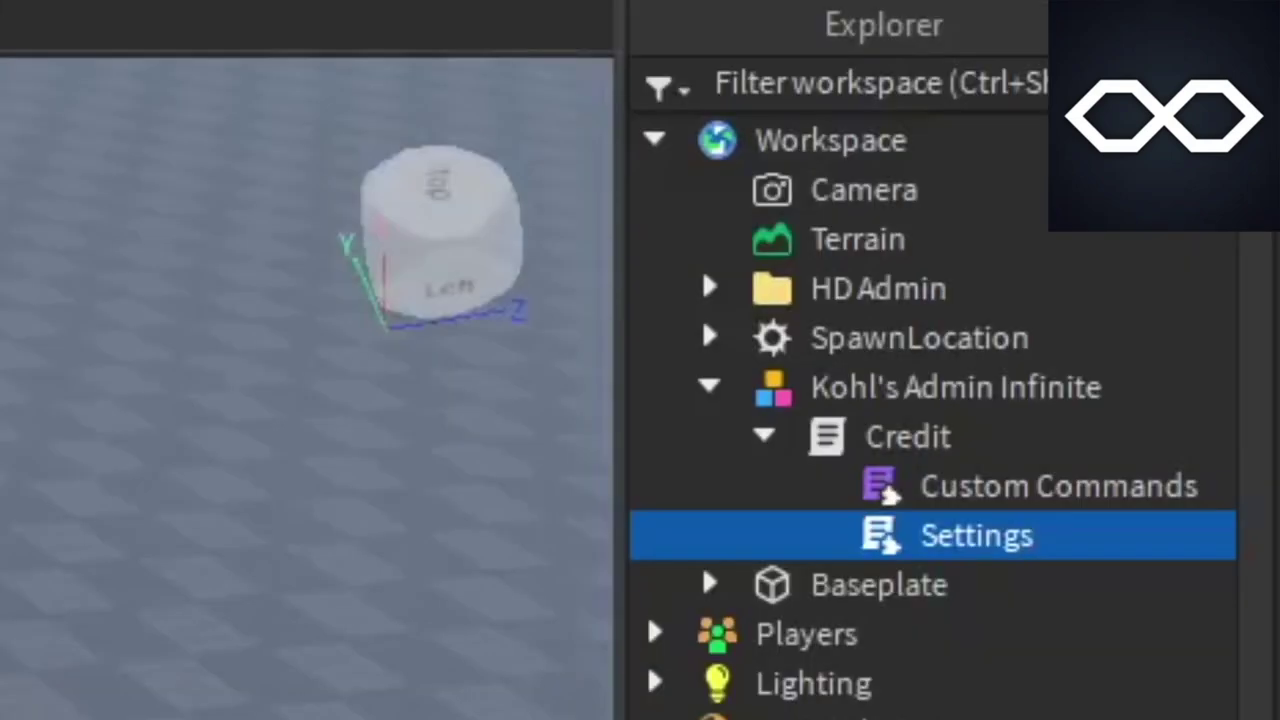
left_click(764, 436)
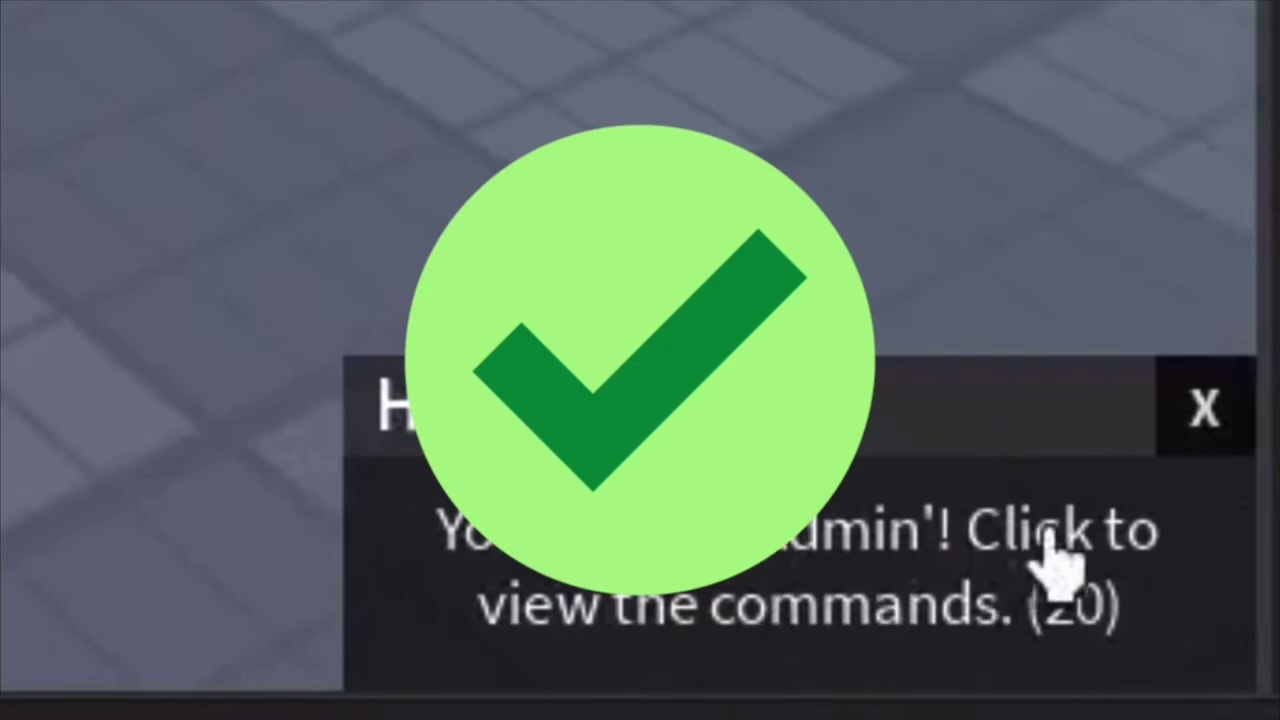
left_click(460, 400)
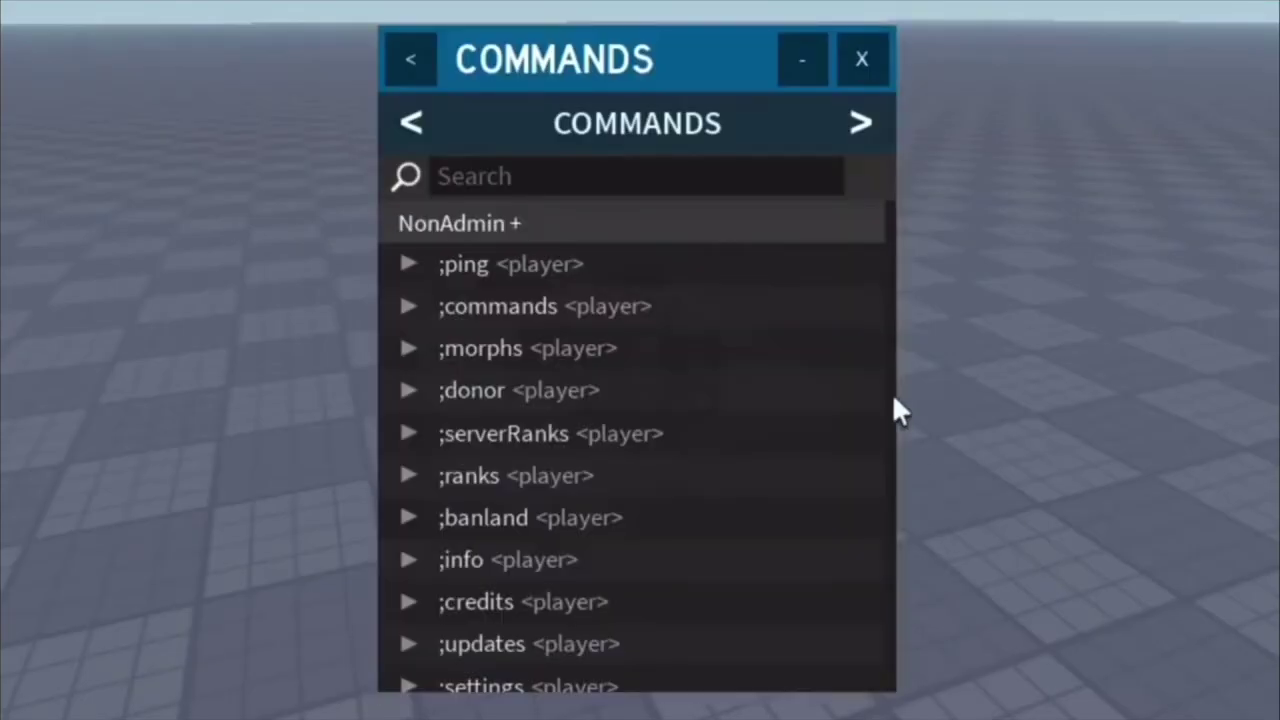